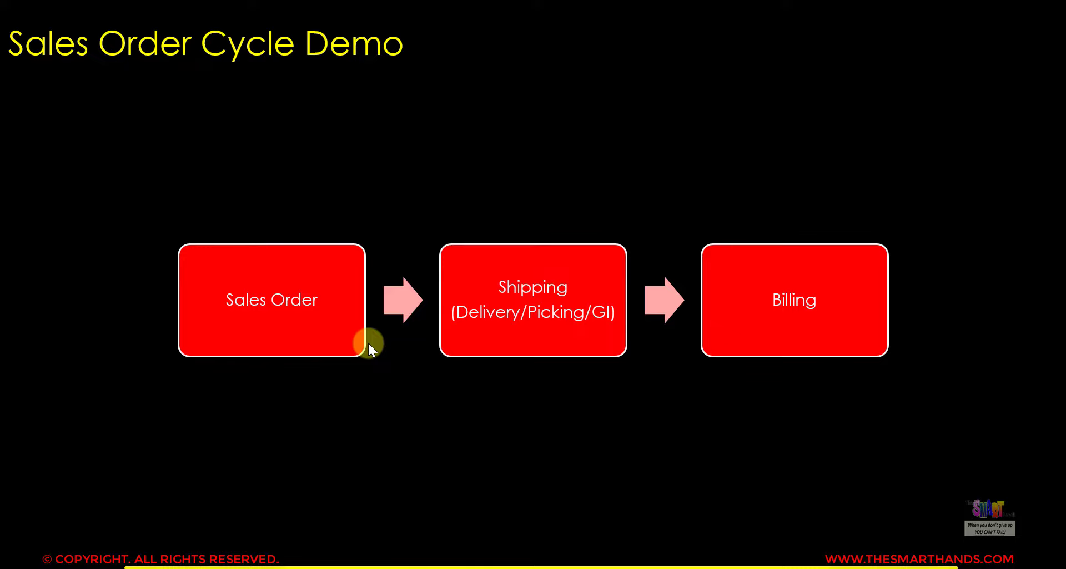
End the slide show at the Sales Order Cycle Demo slide and switch to the SAP Fiori home page in the browser.
click(369, 344)
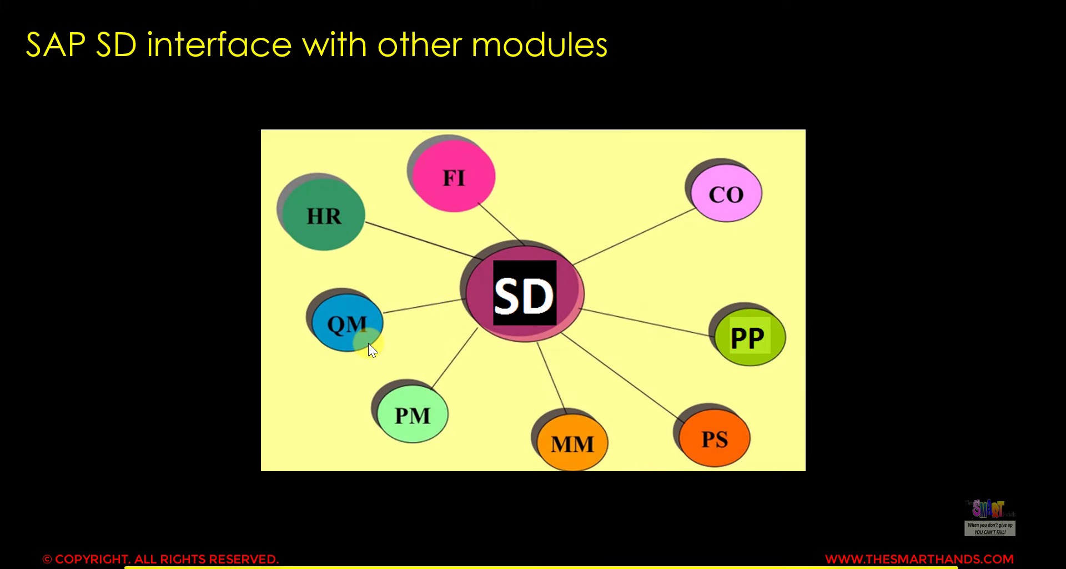
click(368, 342)
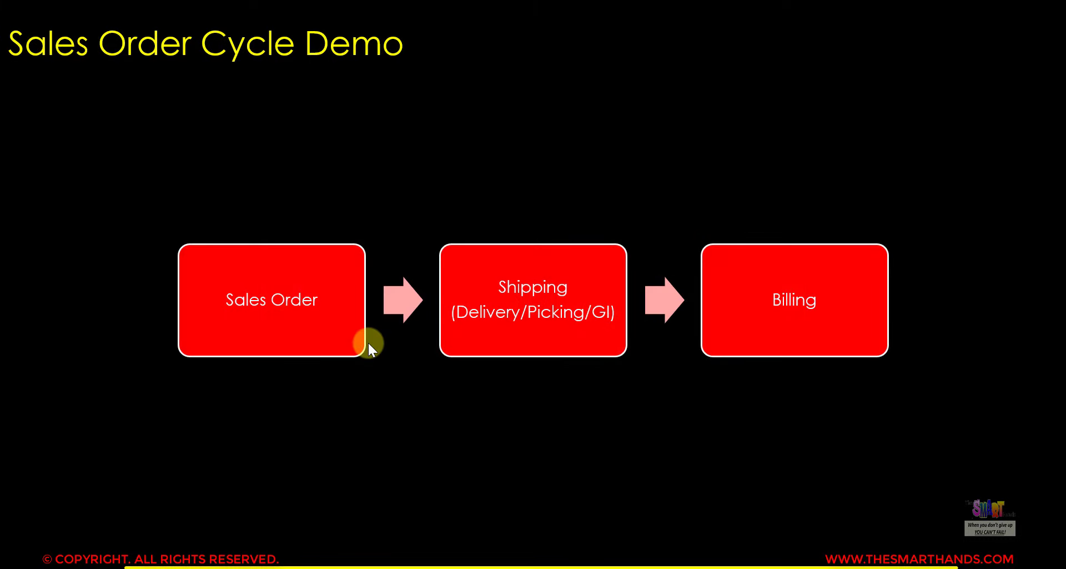
key(Escape)
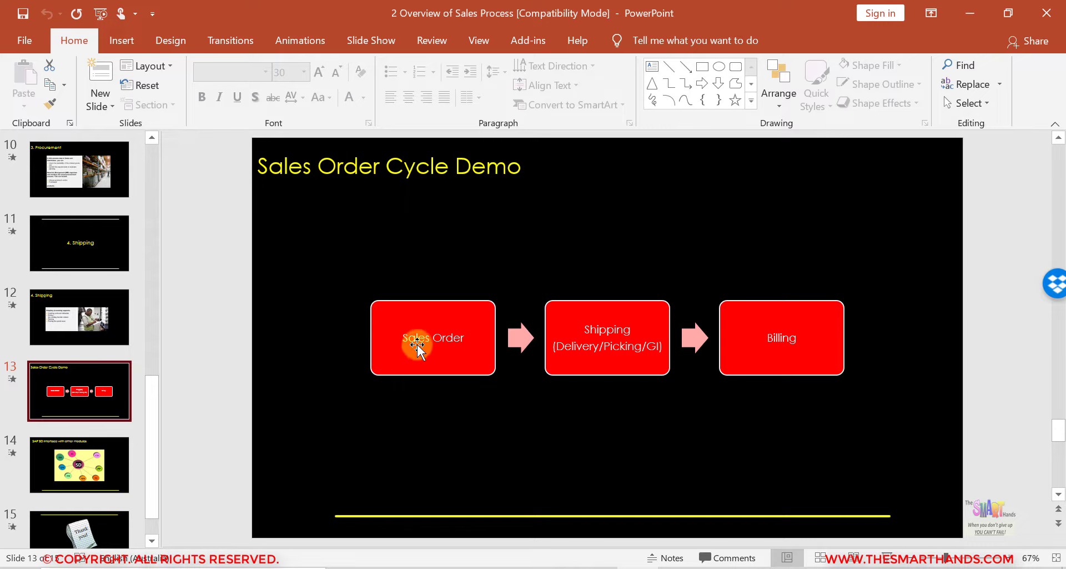
key(alt+Tab)
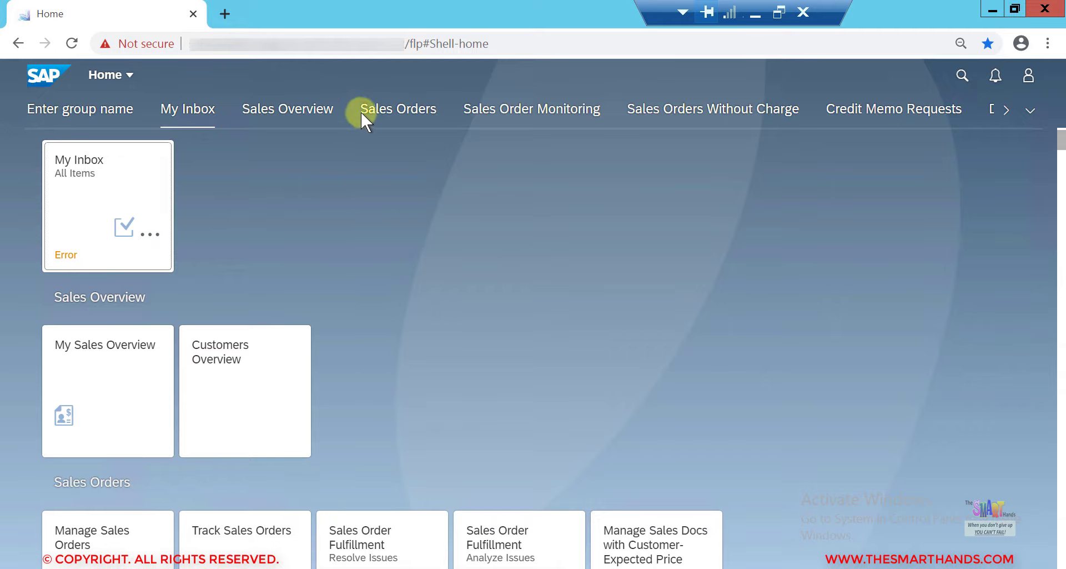
Open the Manage Sales Orders app from the Sales Orders group and list all sales orders without filters.
click(391, 114)
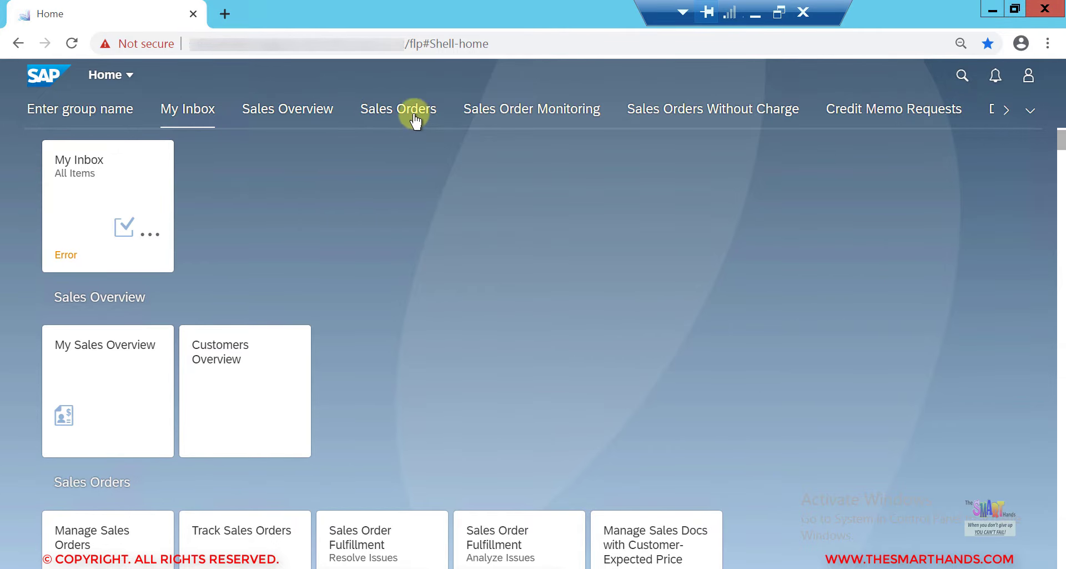
click(413, 117)
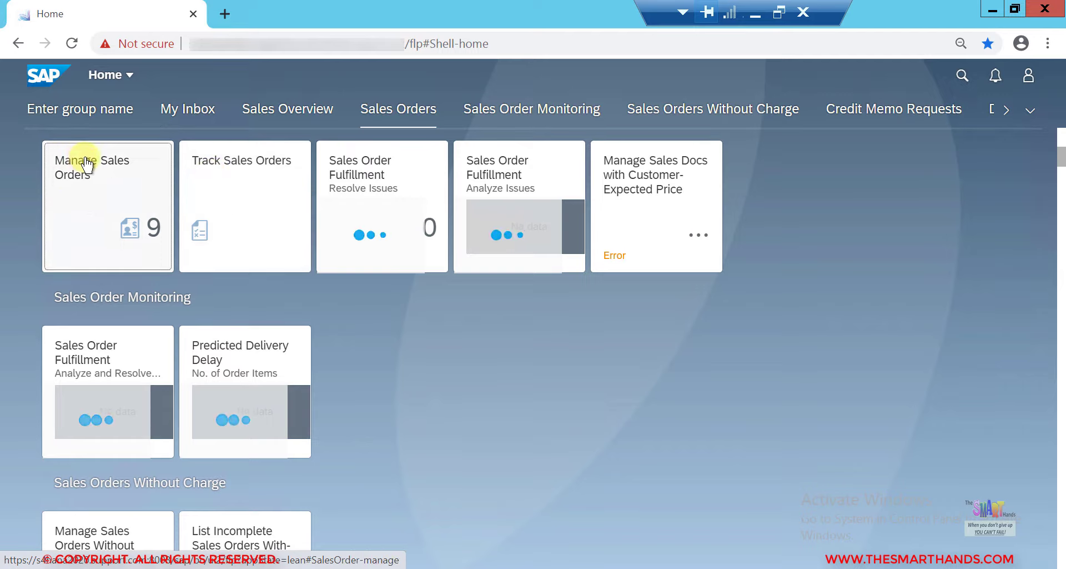
click(106, 190)
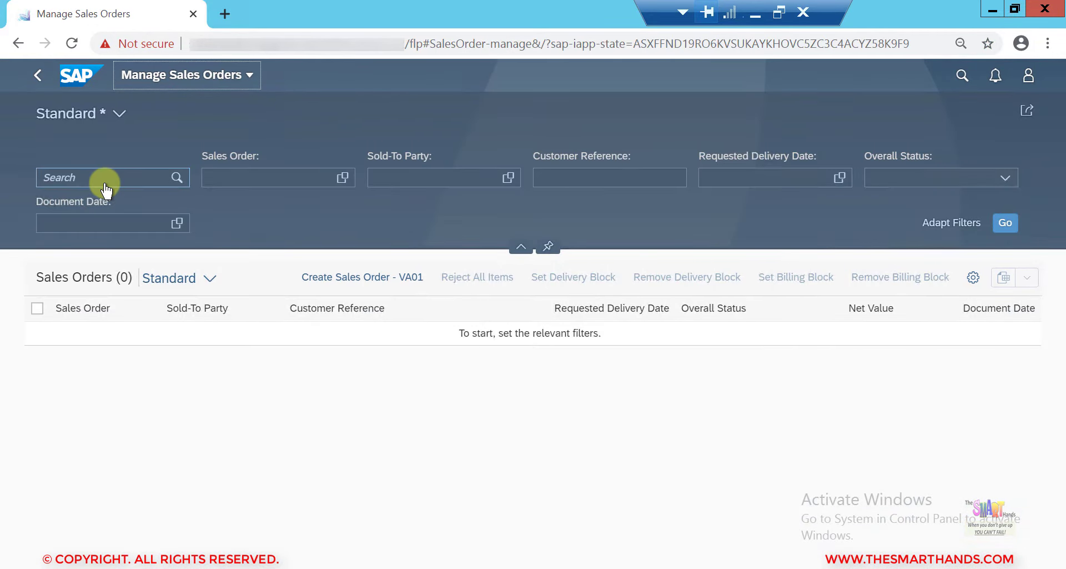
click(1003, 226)
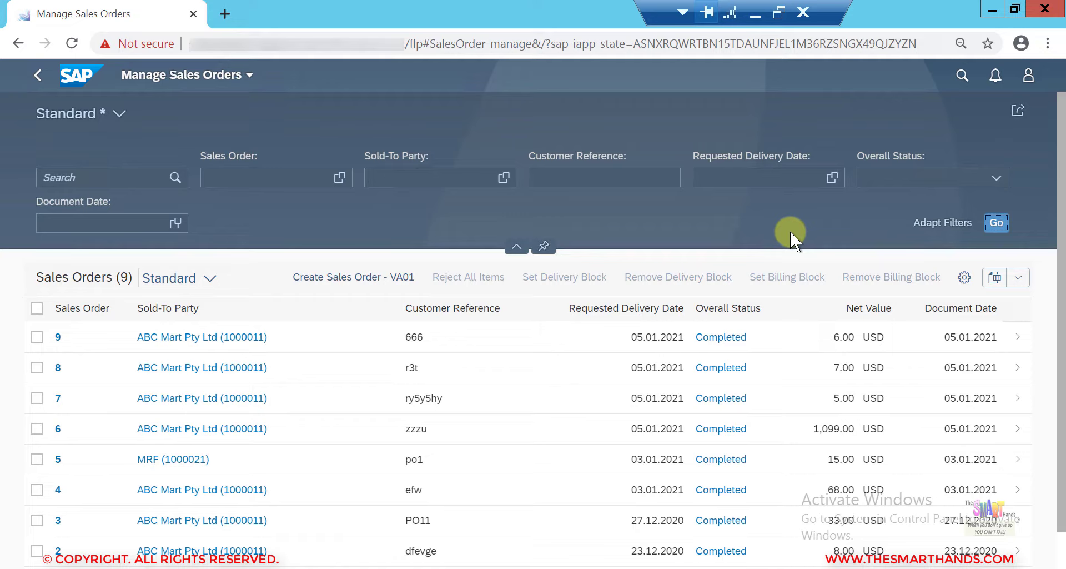
Start creating a sales order with VA01 and choose order type OR (Standard Order) from the value list.
click(354, 283)
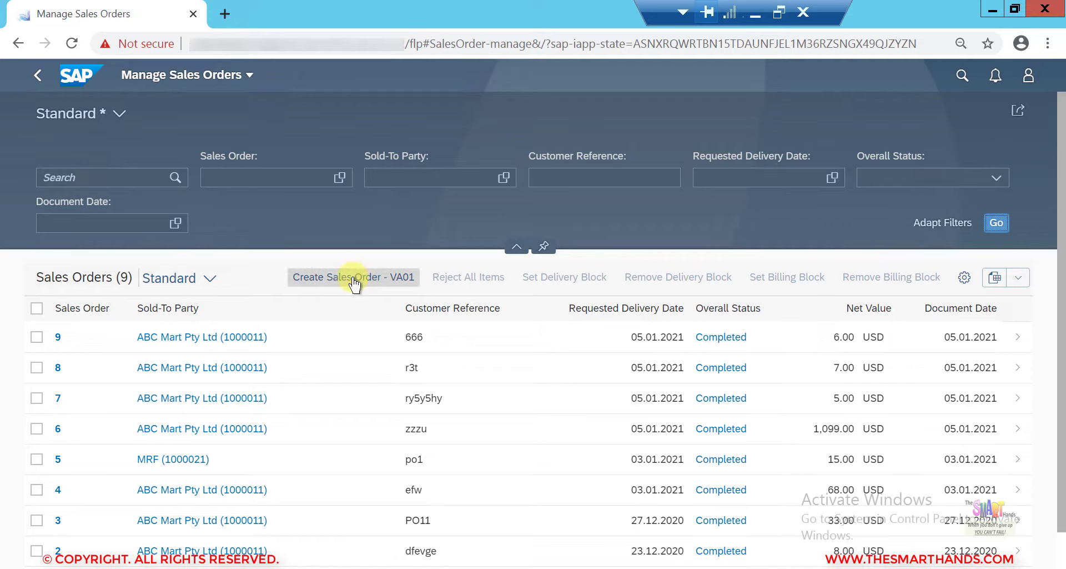
click(354, 283)
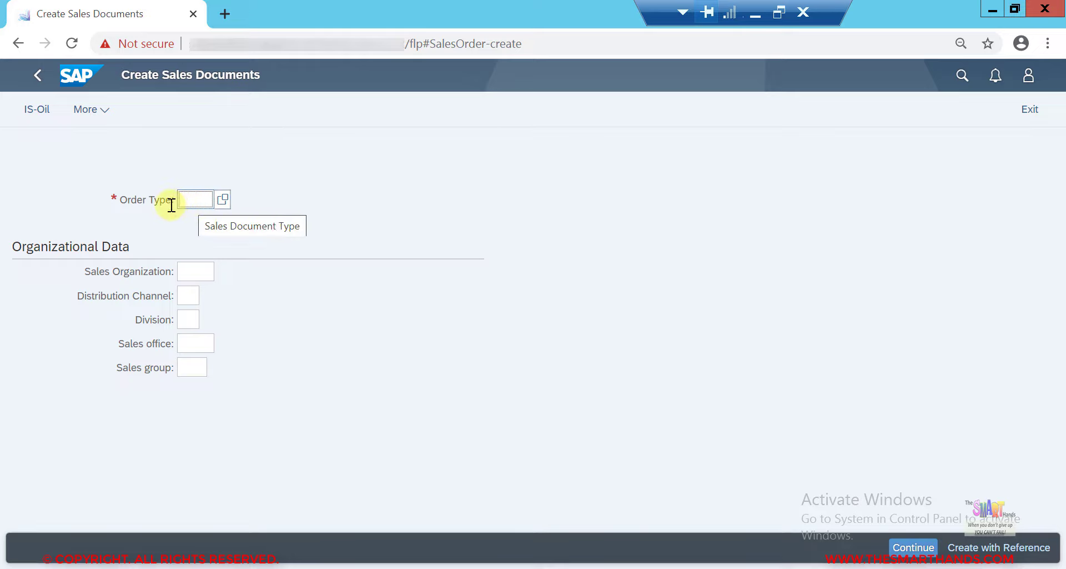
click(225, 200)
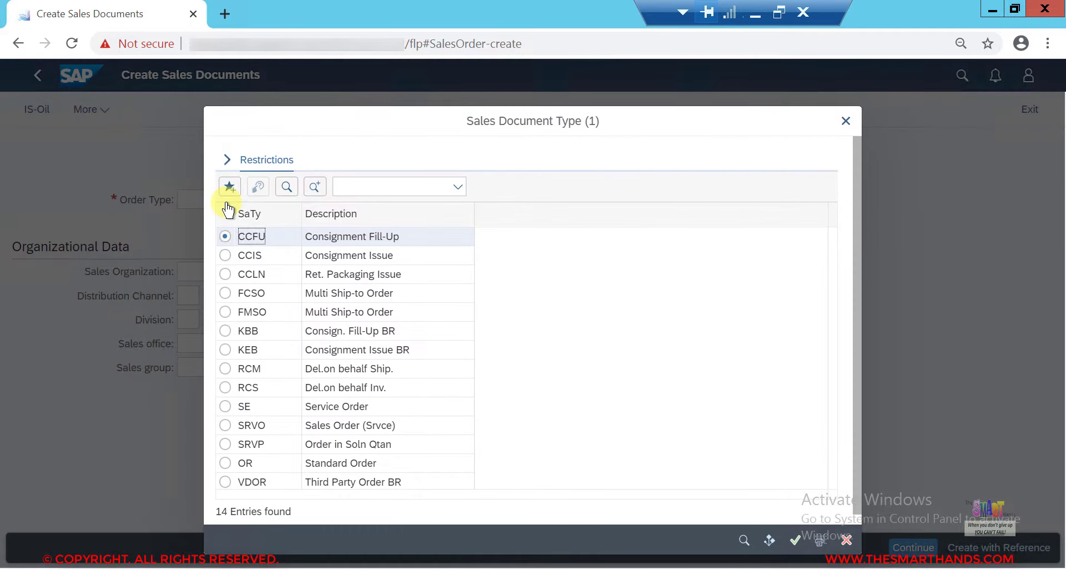
click(246, 469)
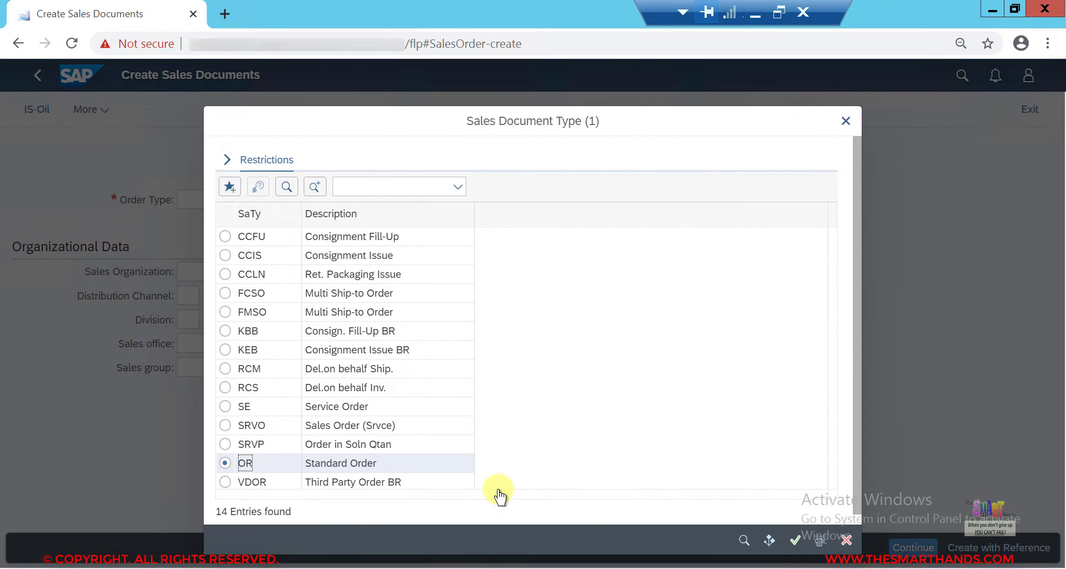
click(795, 540)
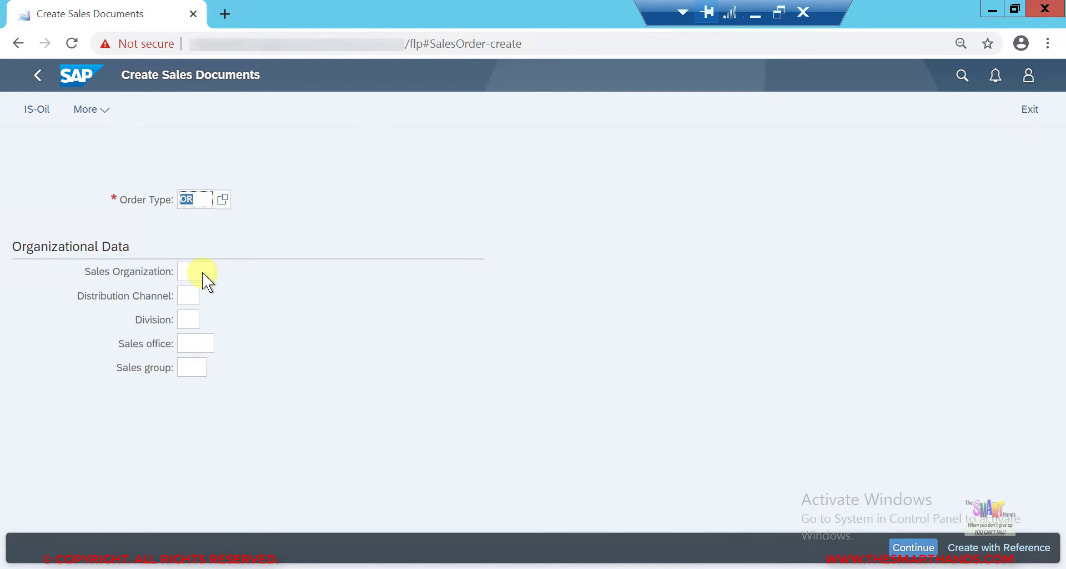
Choose ZZ13 (Sales Org ZZ13) as the sales organization from the list of available values.
click(206, 272)
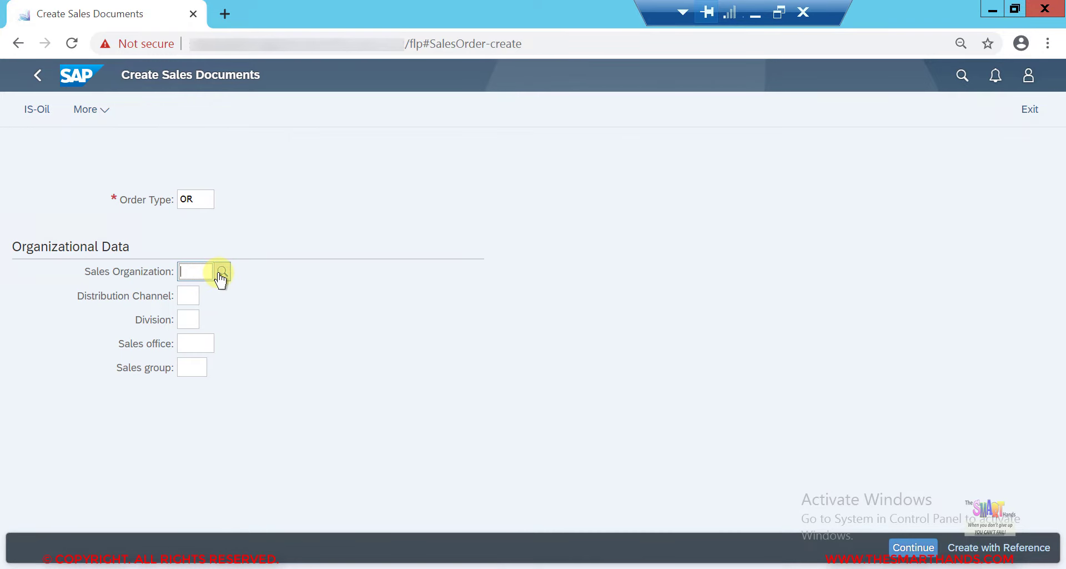
click(221, 272)
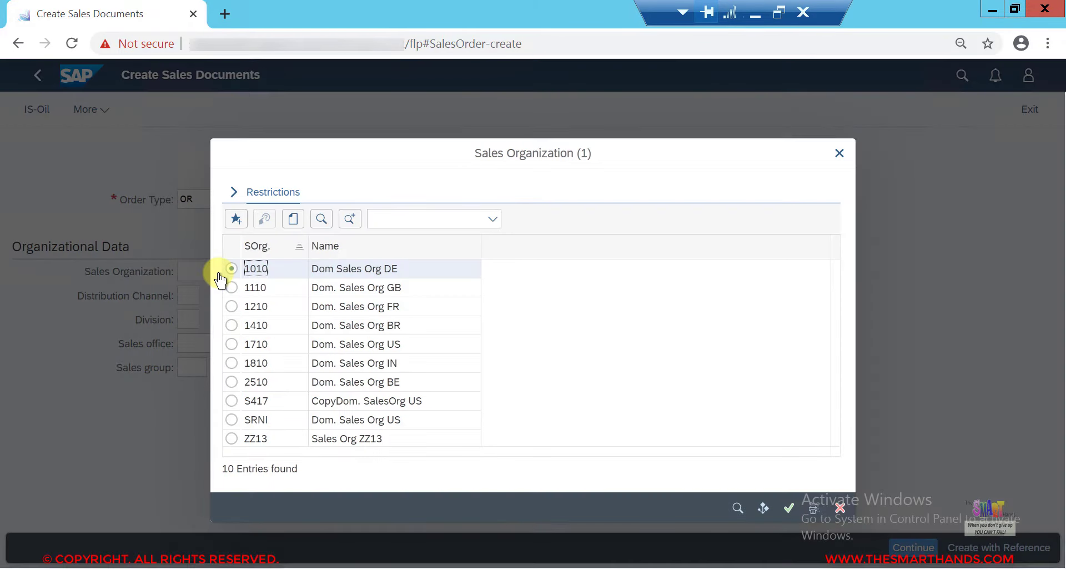
click(243, 440)
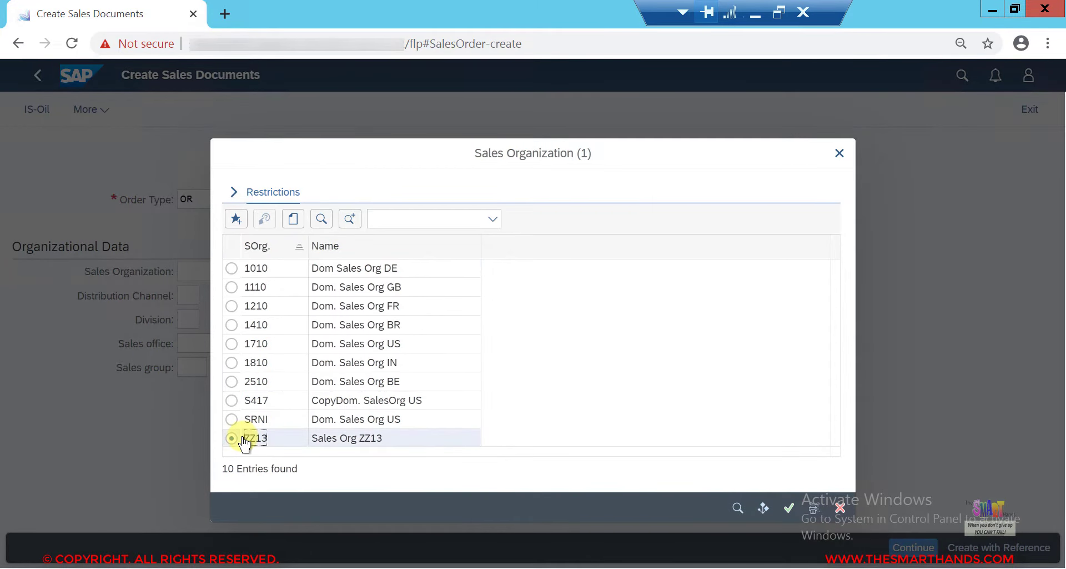
click(790, 508)
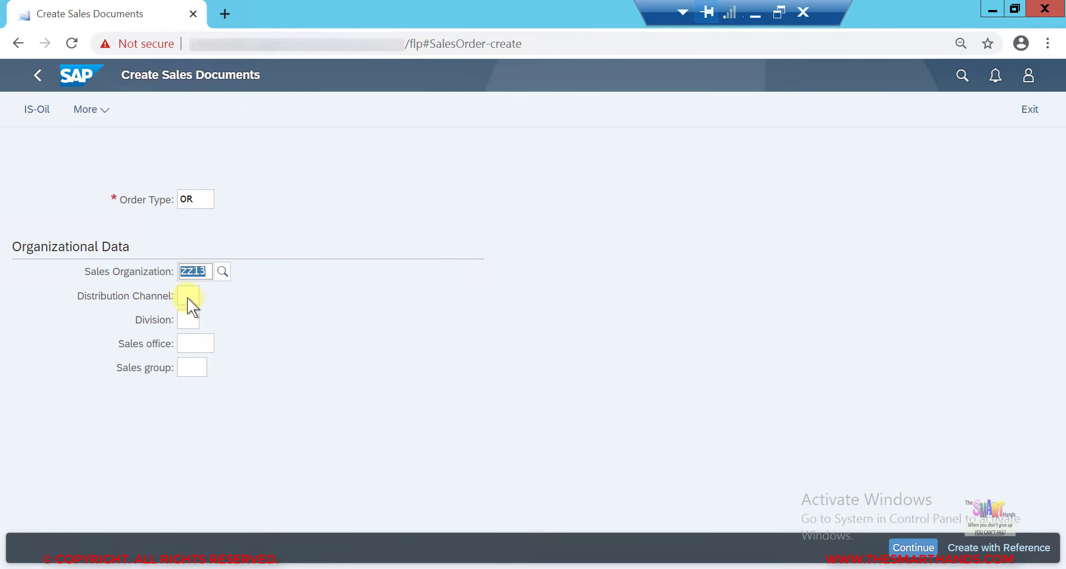
Set distribution channel 10 (Direct Sales) and division 00 (Product Division 00), and continue to the standard order overview.
click(188, 296)
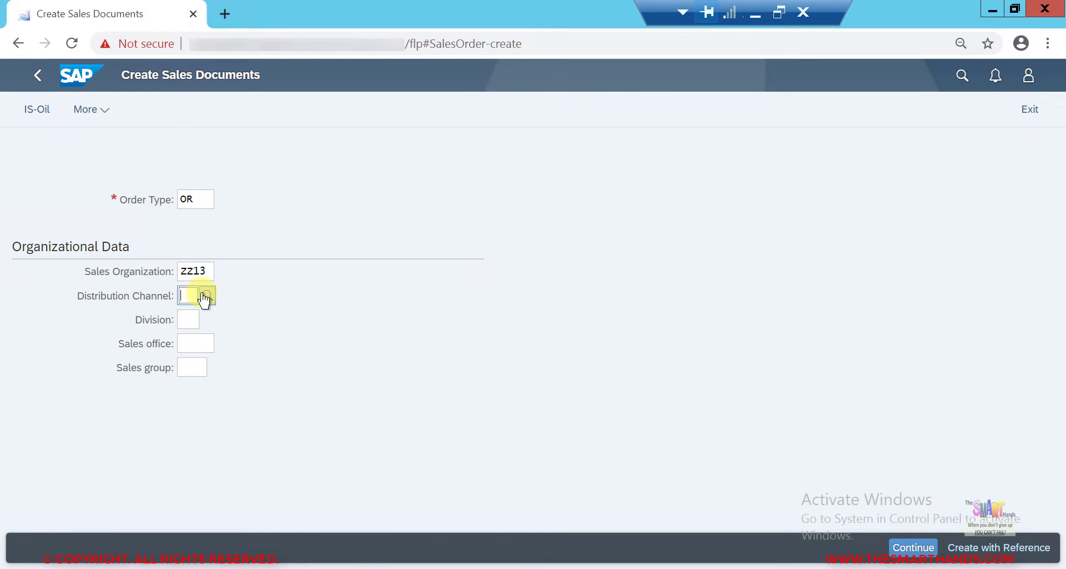
click(206, 296)
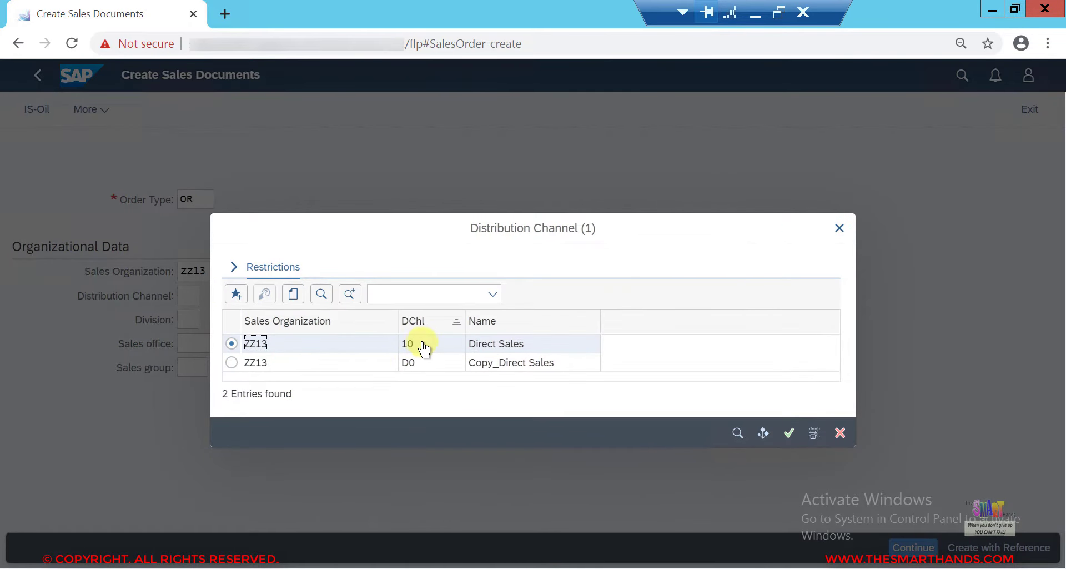
click(786, 435)
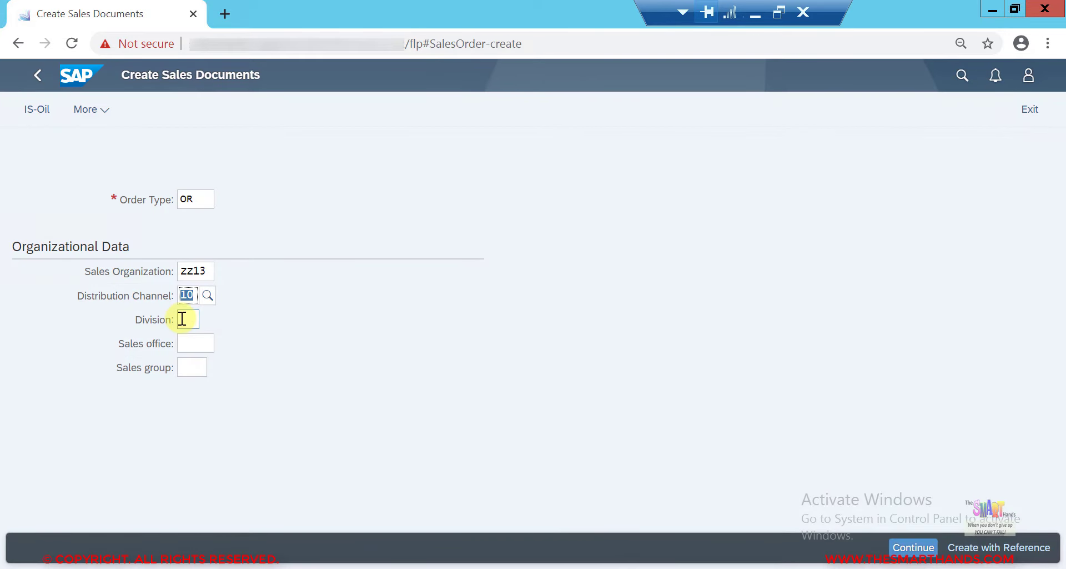
click(183, 318)
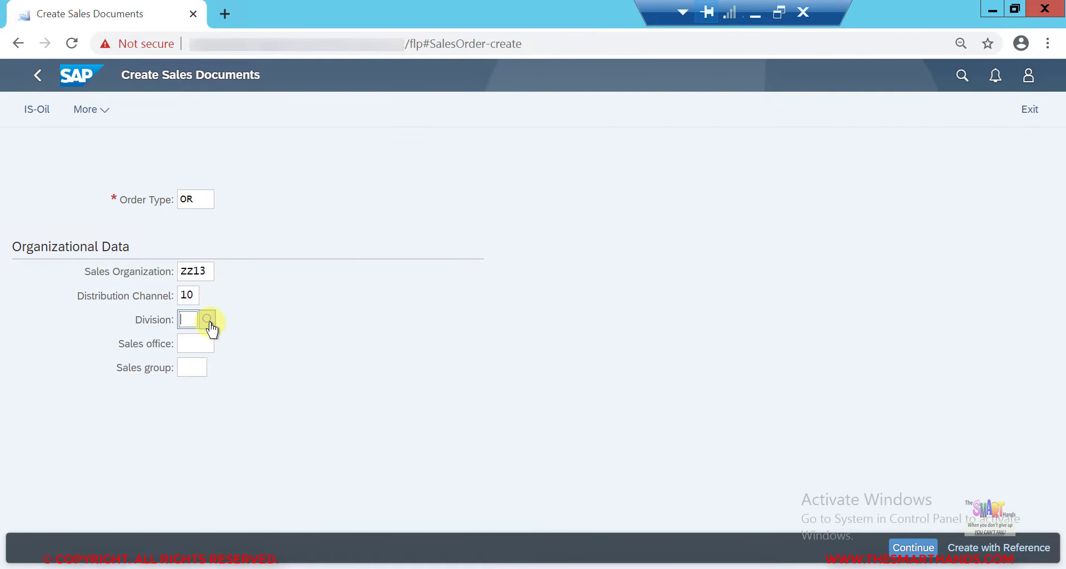
click(208, 320)
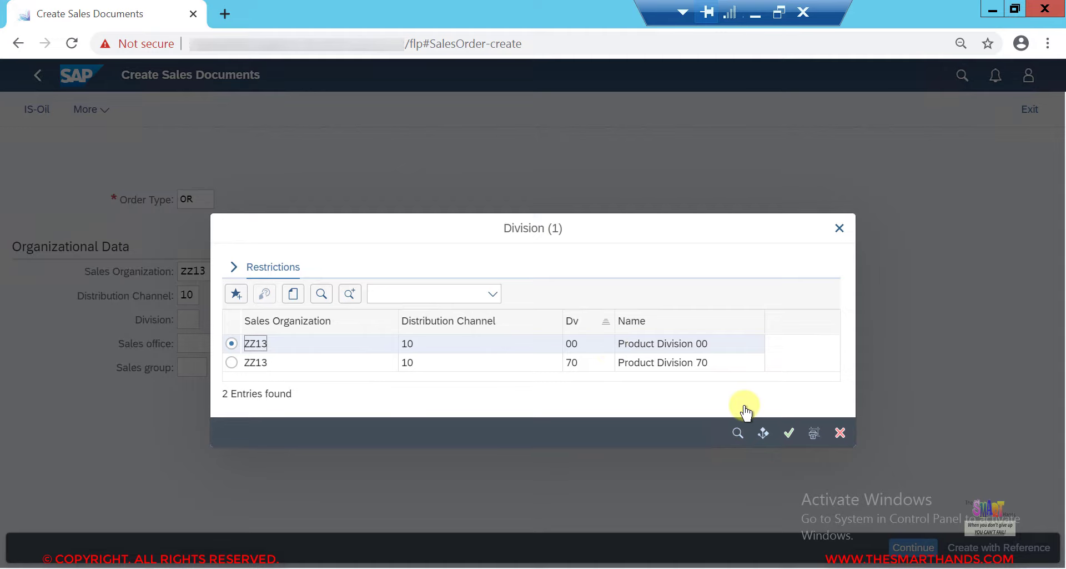
click(788, 432)
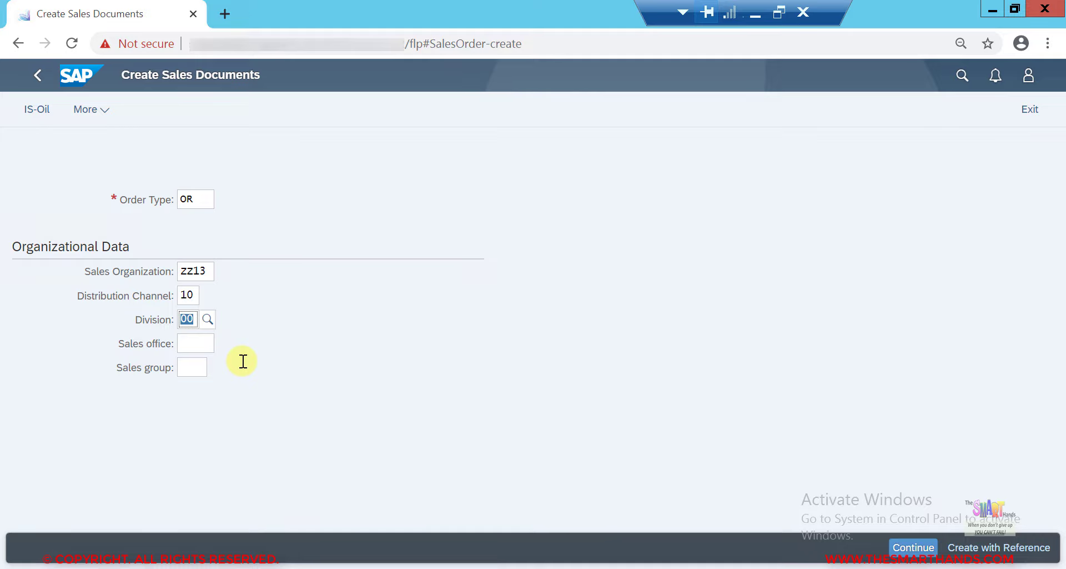
click(911, 549)
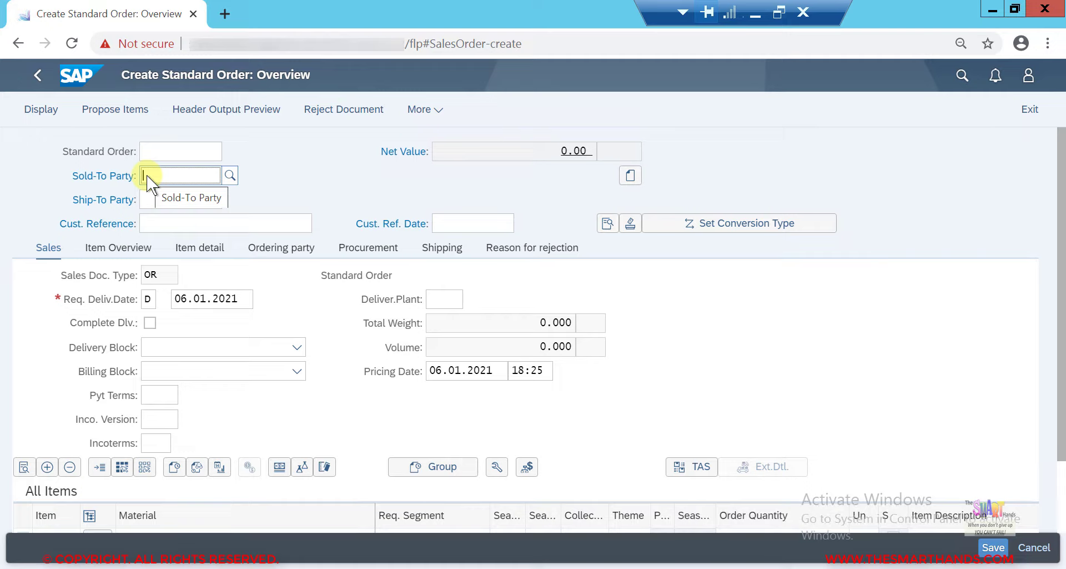
Try looking up the sold-to party with the search text abc, and clear the field again.
text(s)
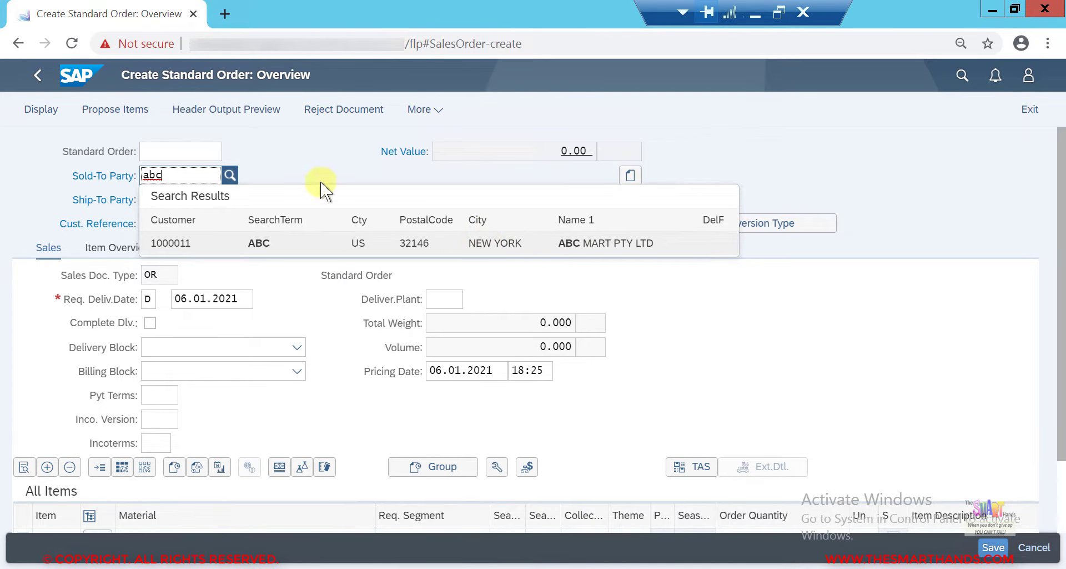
key(BackSpace)
key(BackSpace)
key(BackSpace)
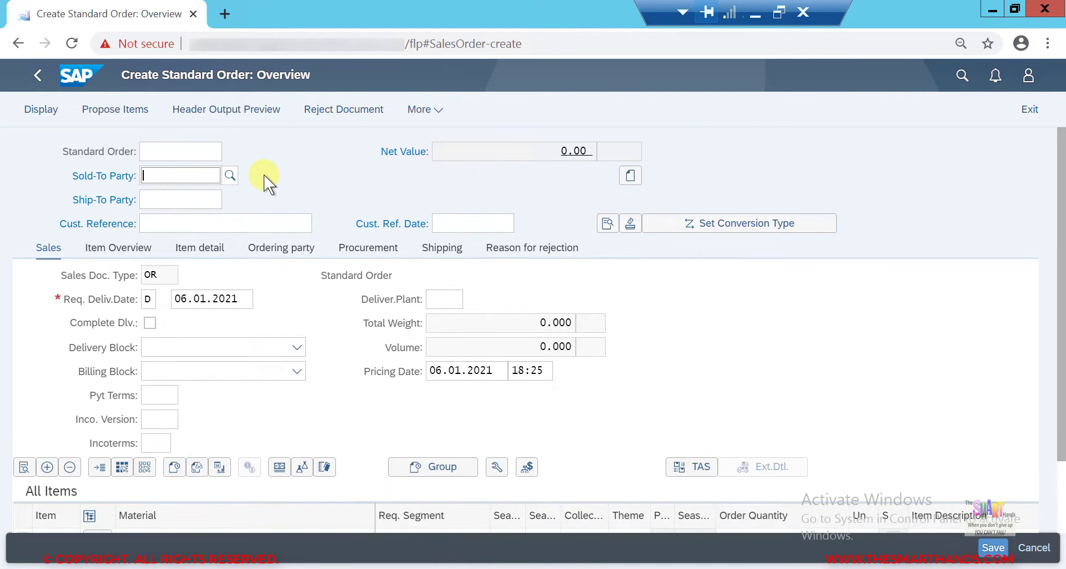
Search the sold-to party value help for customers with the name pattern a*, and close it without selecting one.
click(229, 176)
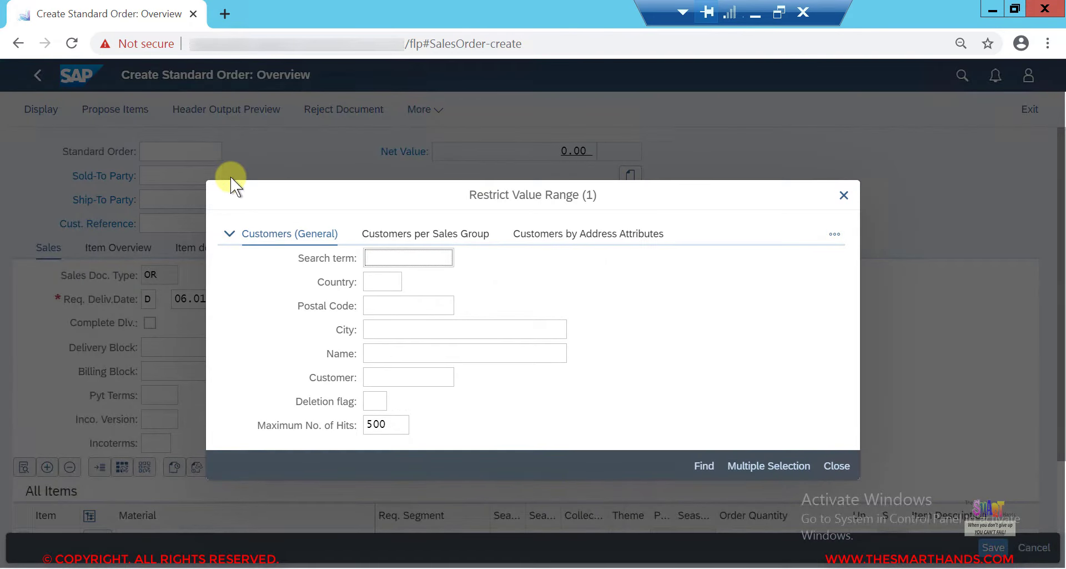
click(372, 353)
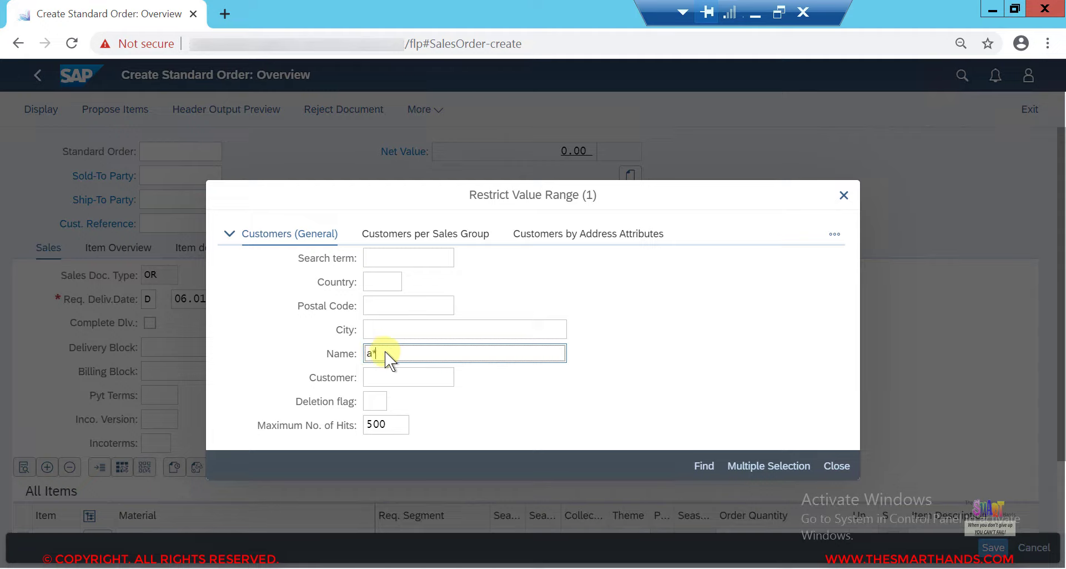
click(705, 465)
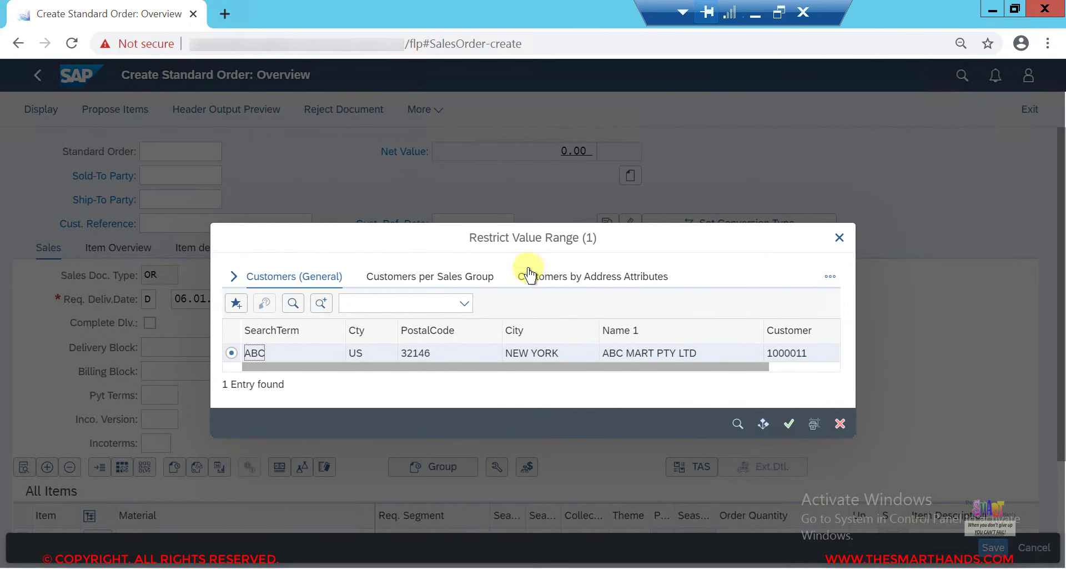
click(836, 238)
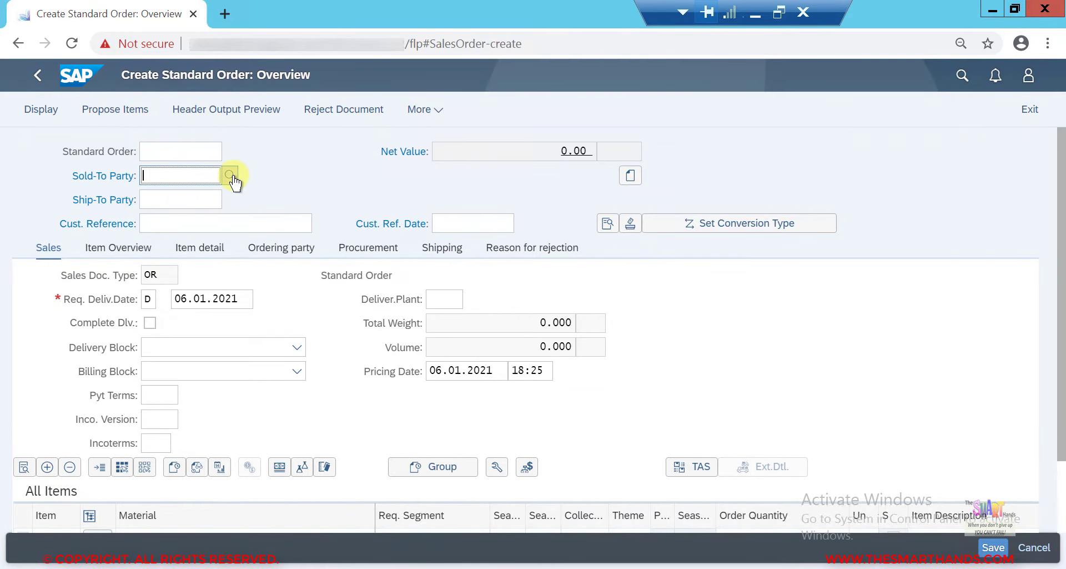
Browse the unrestricted customer list in the sold-to party value help, and close it without a selection.
click(229, 175)
click(712, 461)
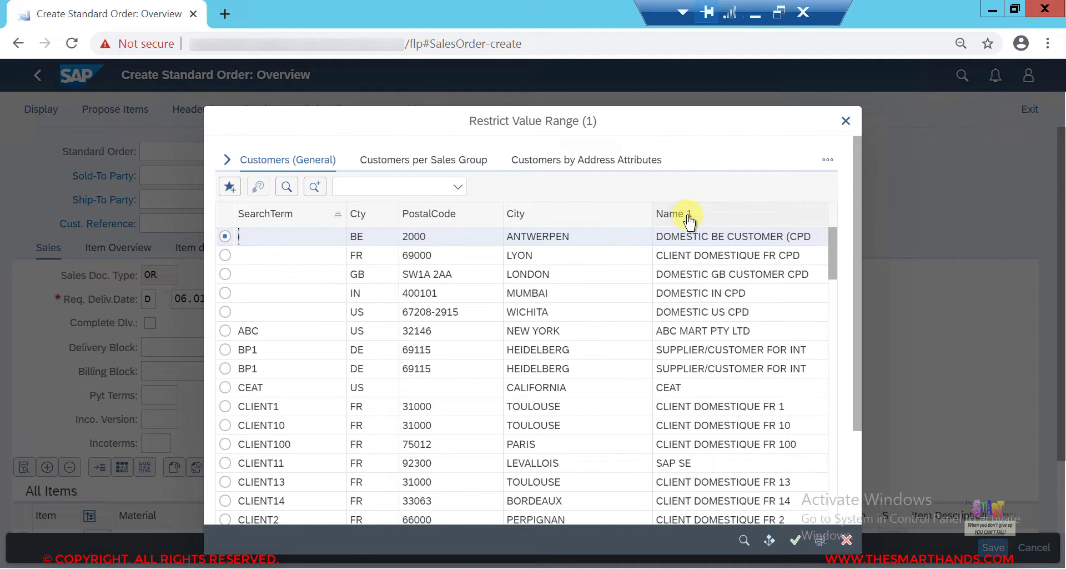
click(833, 318)
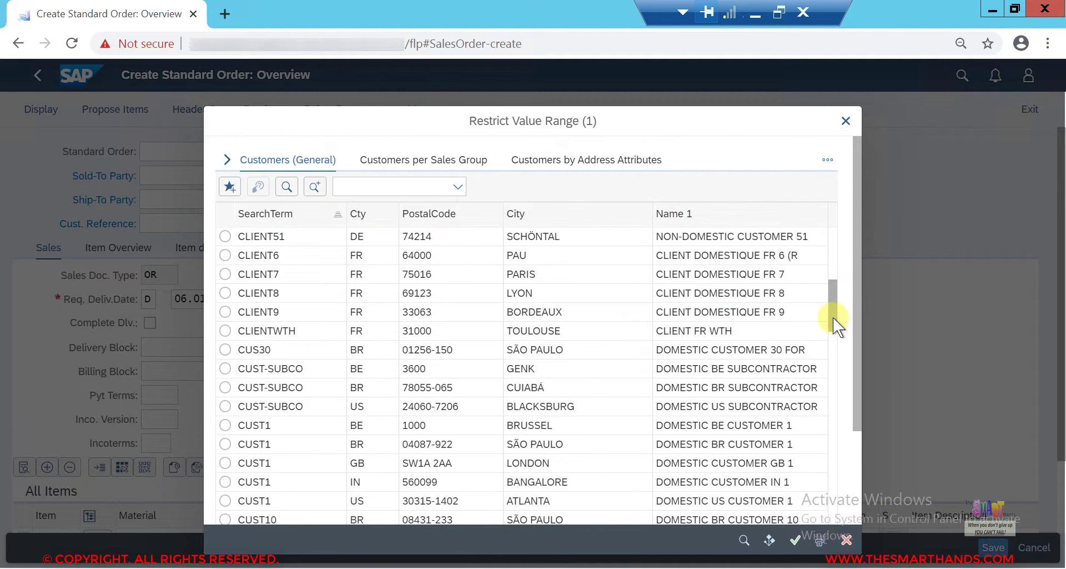
click(834, 383)
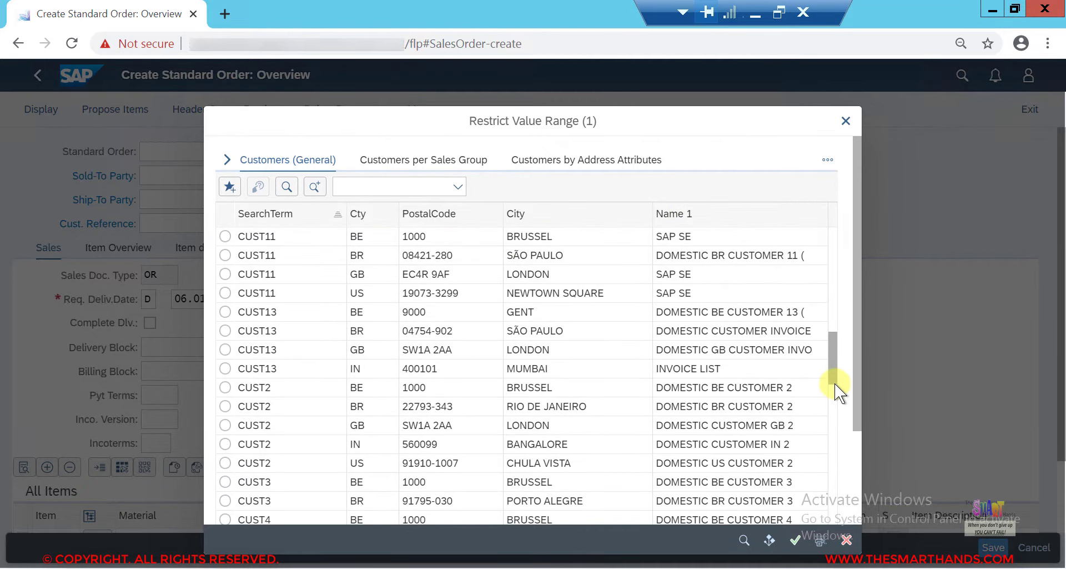
click(846, 121)
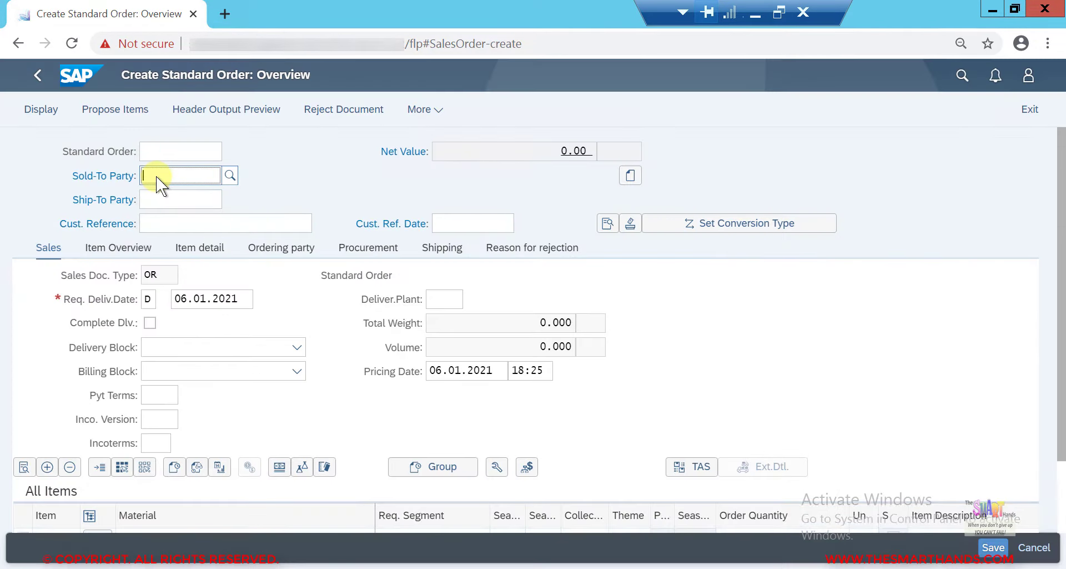
Look up the sold-to party with the search text abc and assign ABC Mart Pty Ltd to the order.
text(abc)
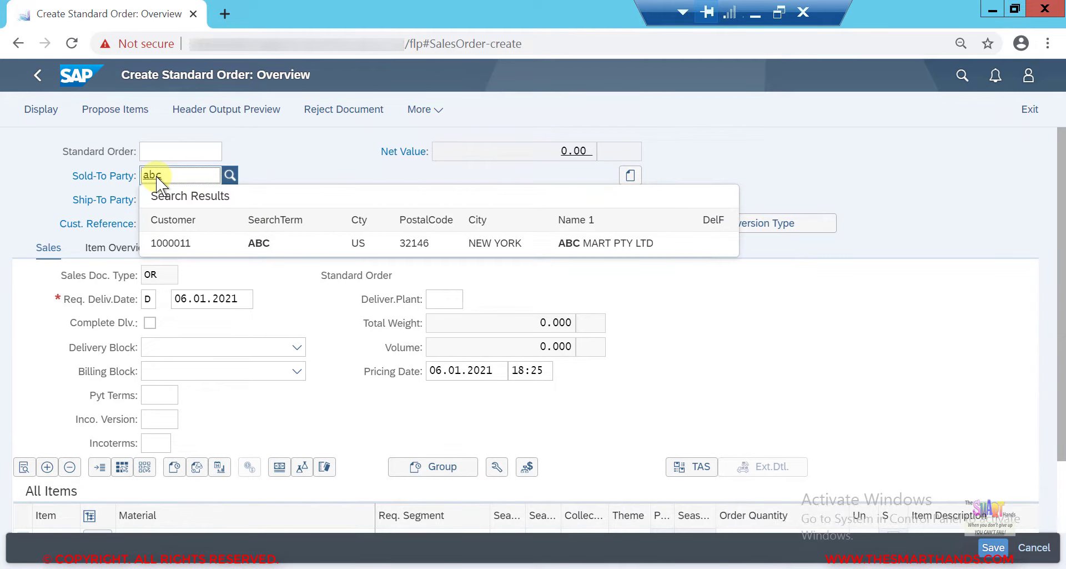
click(265, 243)
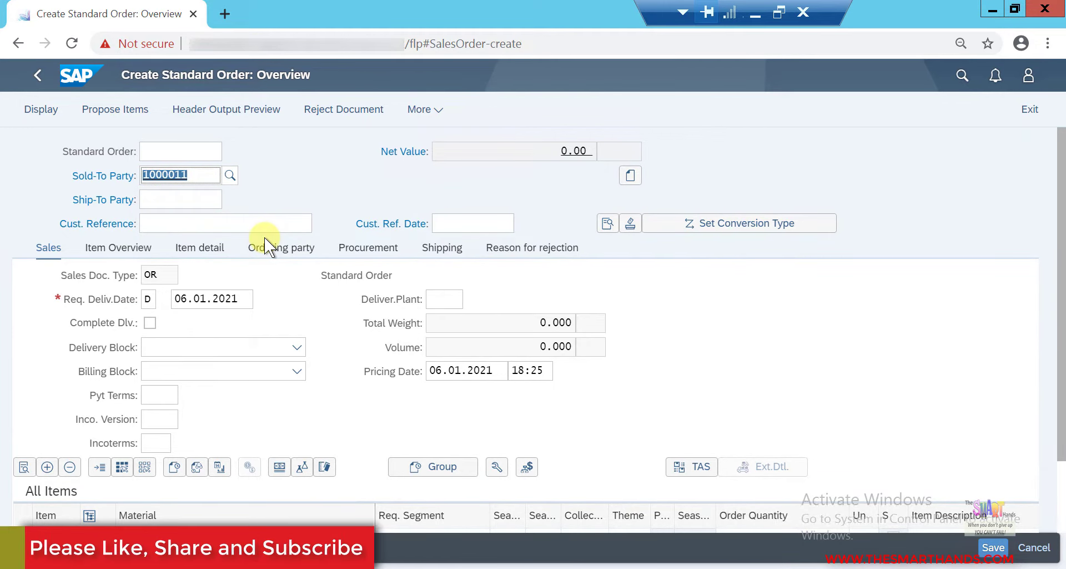
key(Return)
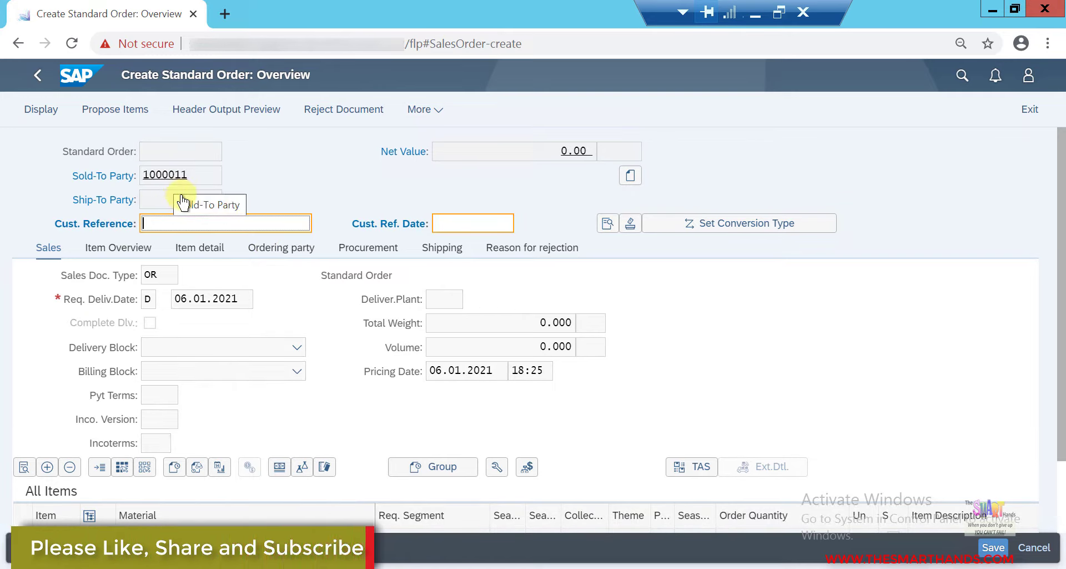
Enter the customer's purchase order number as the customer reference and confirm the order header data.
click(95, 246)
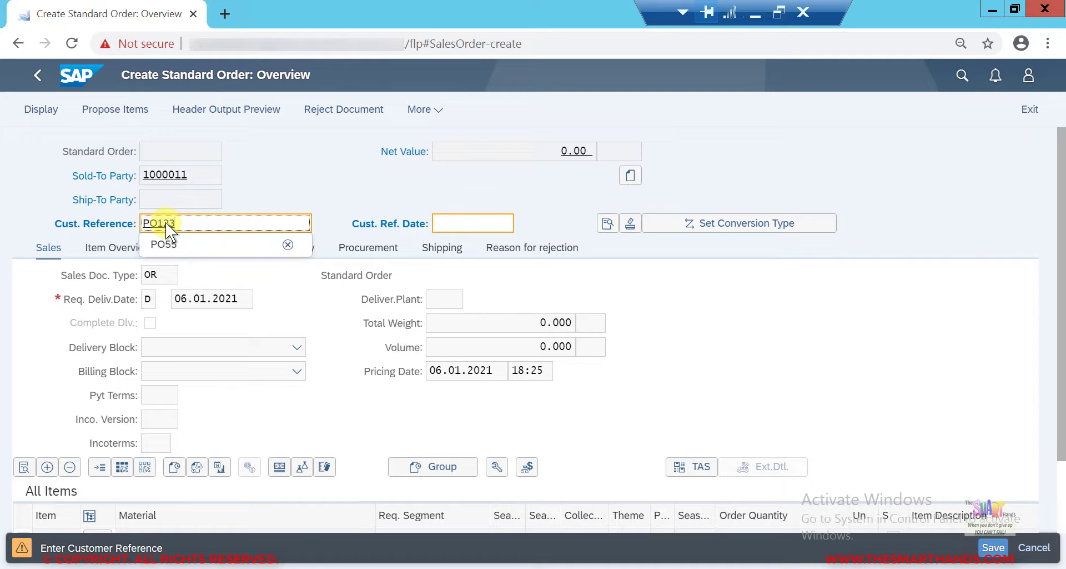
text(4)
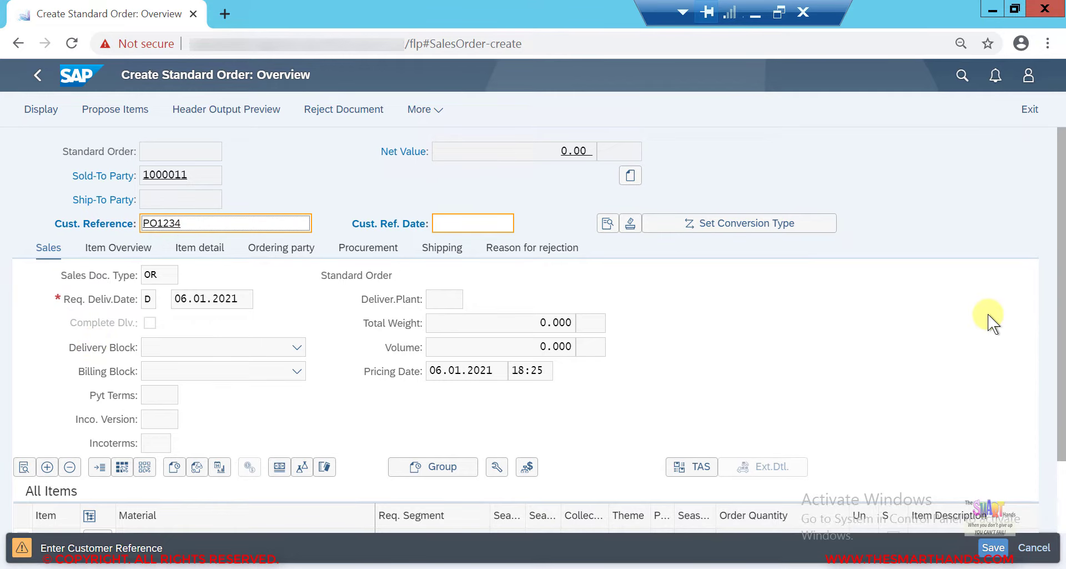
drag(1060, 347, 1060, 454)
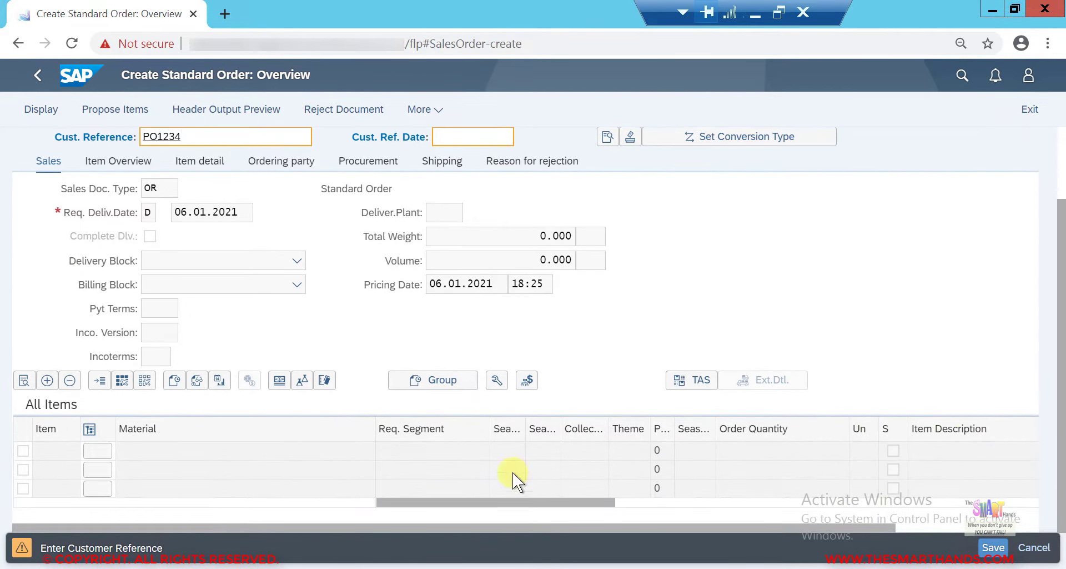
click(158, 447)
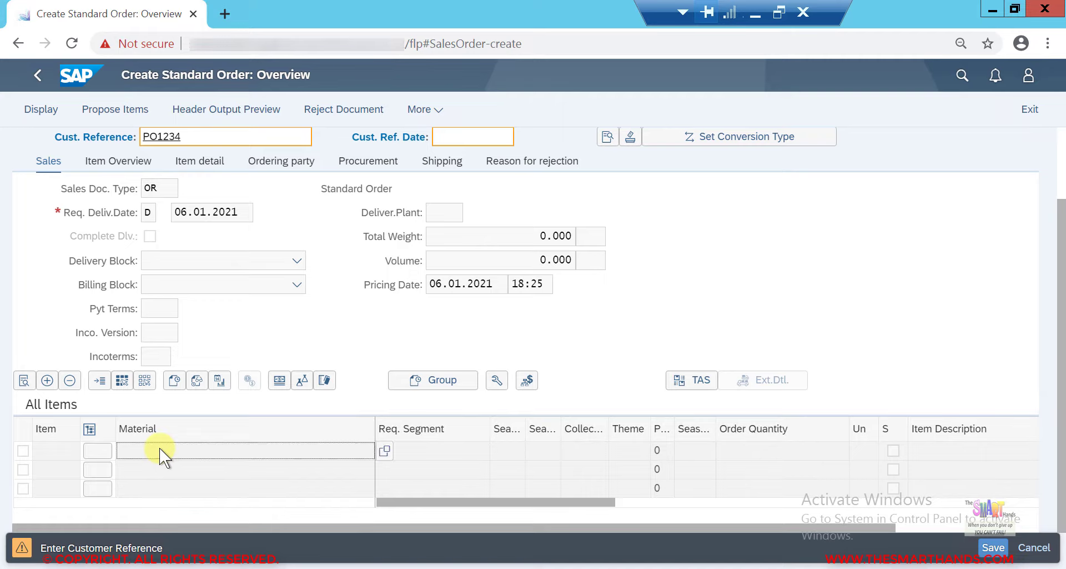
key(Return)
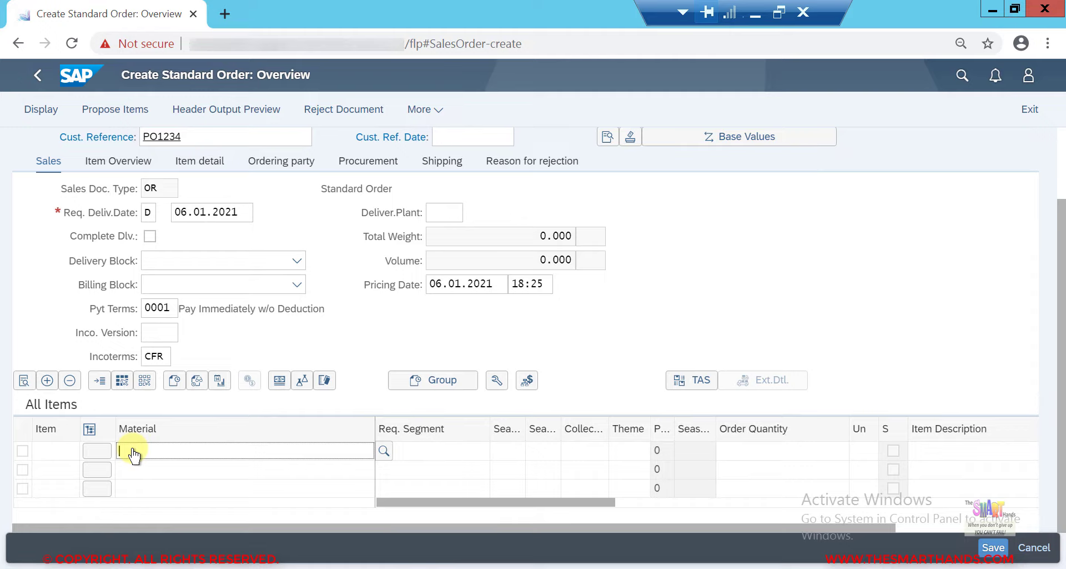
Try looking up the first item's material with the search texts lap and hard, clearing the field after each.
text(lap)
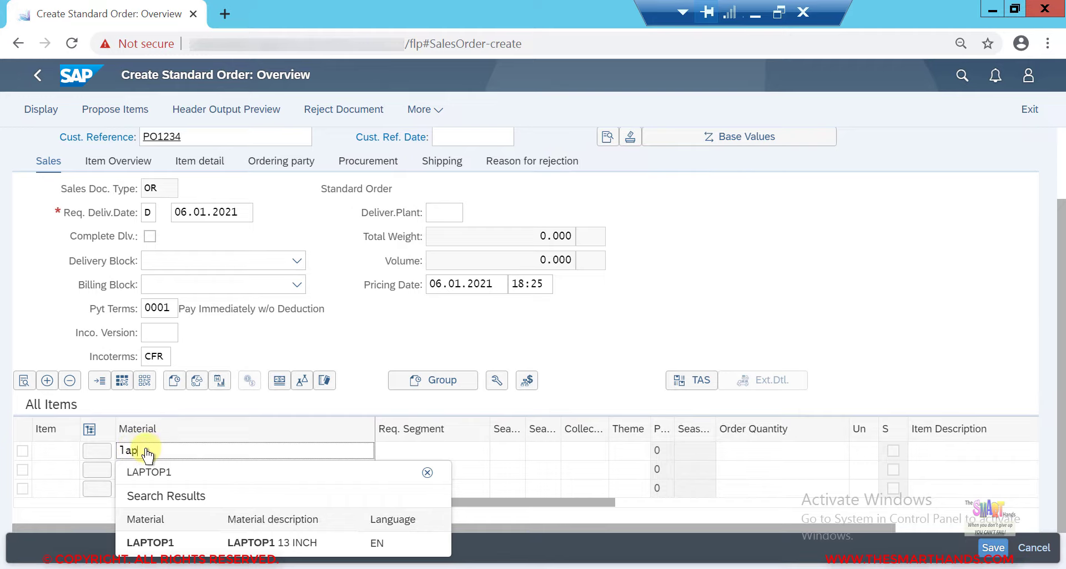
key(BackSpace)
key(BackSpace)
key(BackSpace)
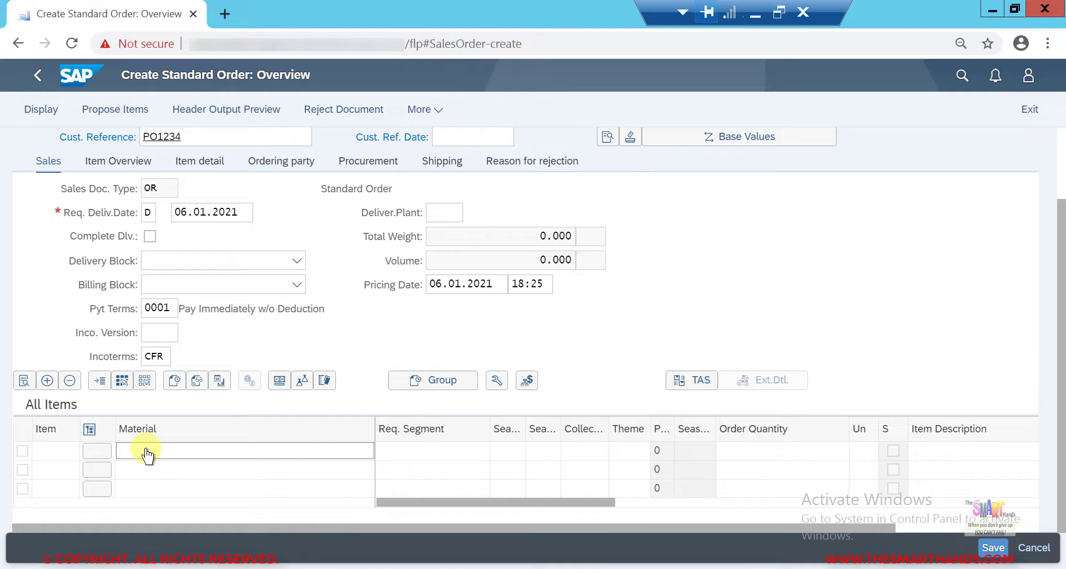
text(hard)
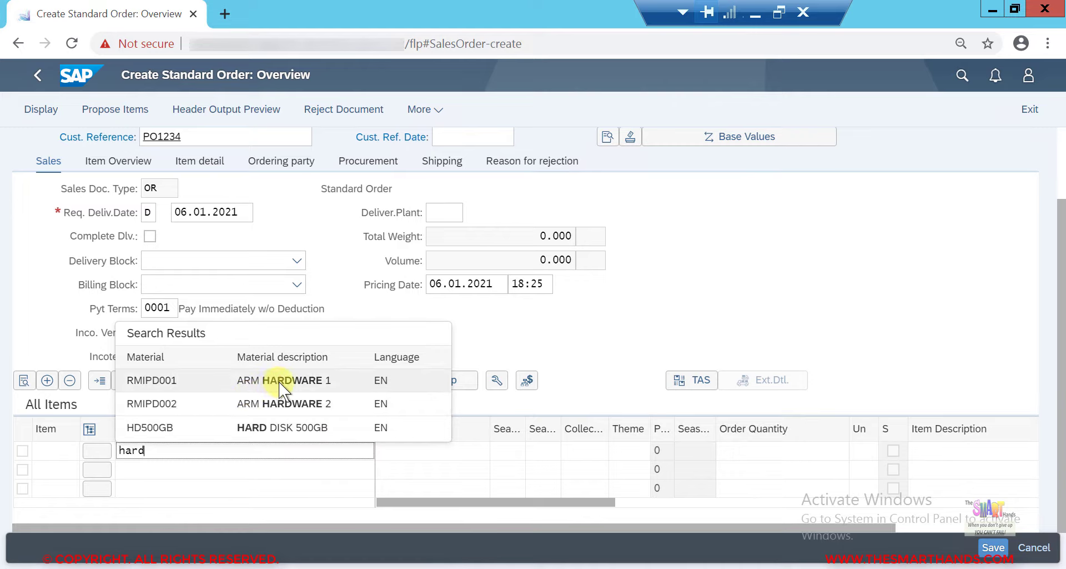
key(BackSpace)
key(BackSpace)
key(BackSpace)
key(BackSpace)
Add material LAPTOP1 with order quantity 2 as the first item and set its PPR0 amount to 499 USD.
text(lapt)
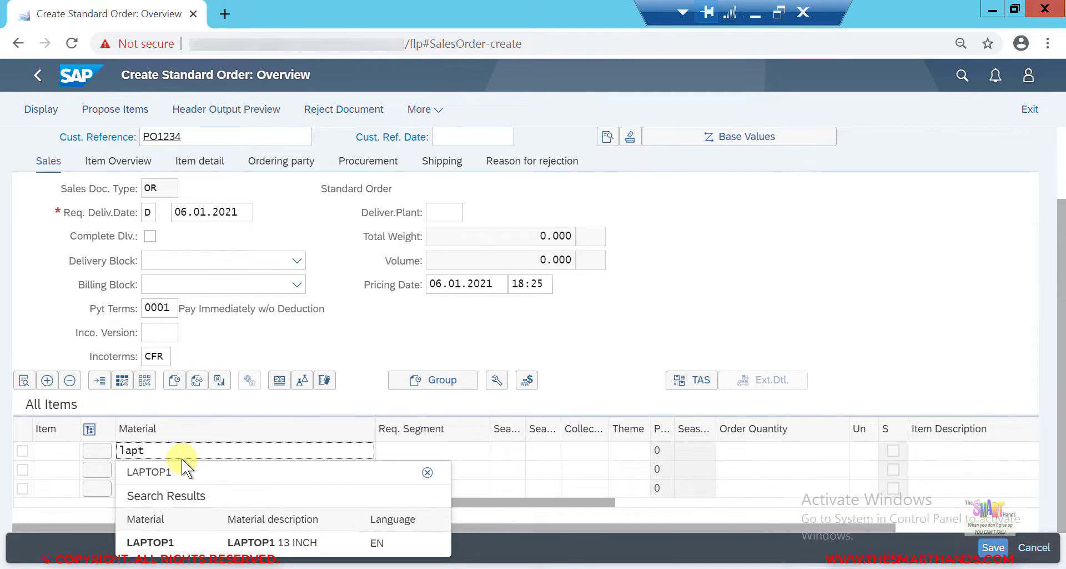
click(179, 542)
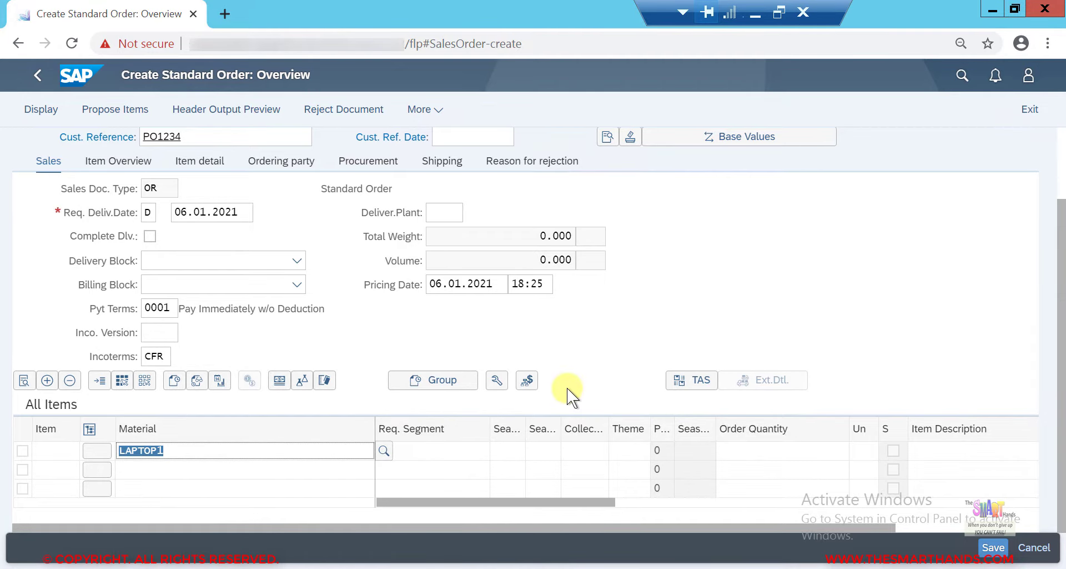
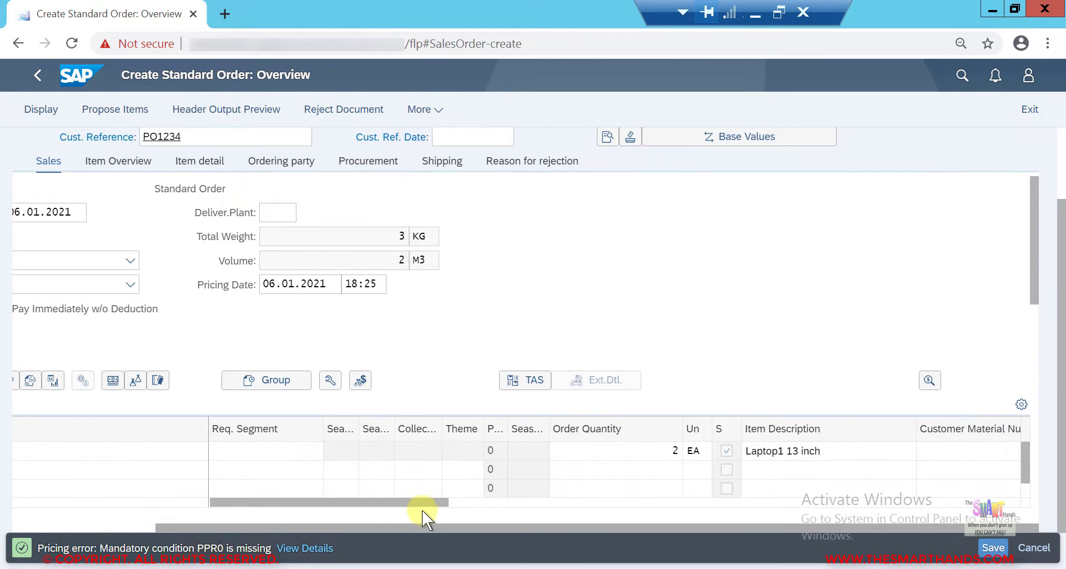
drag(408, 504, 591, 489)
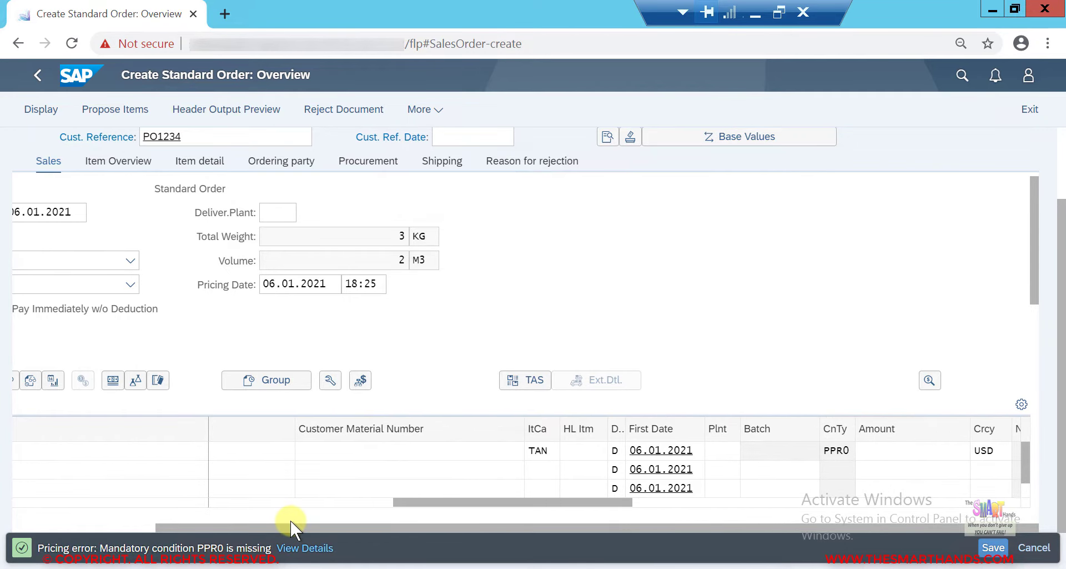
drag(289, 525, 85, 527)
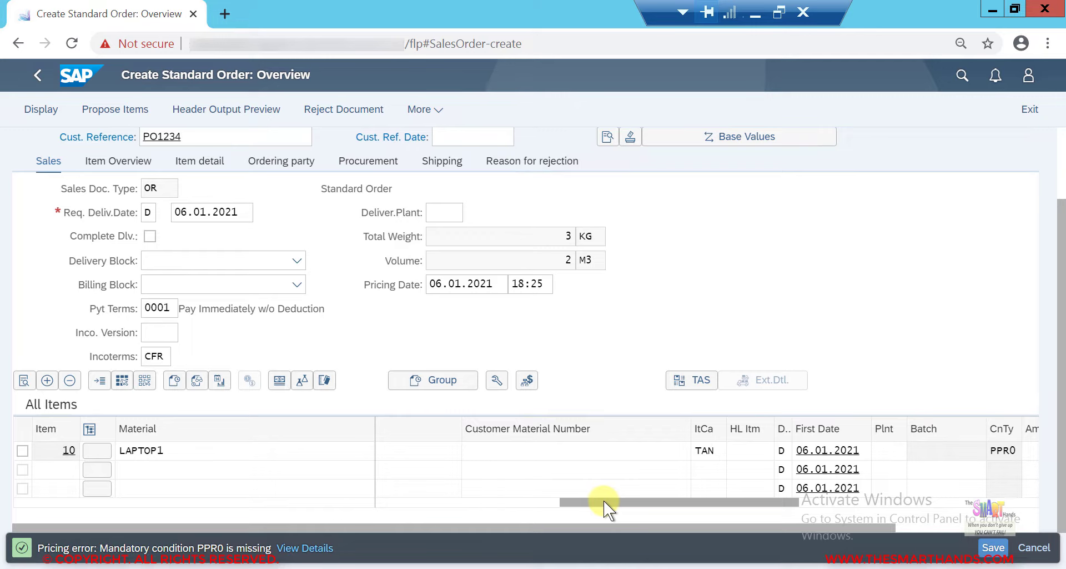
drag(604, 501, 698, 494)
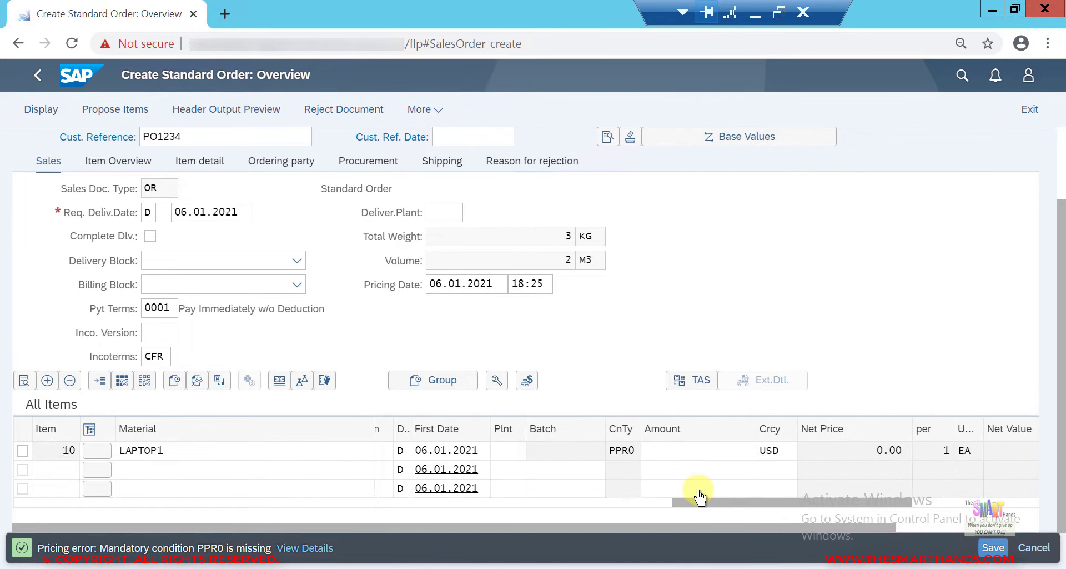
click(687, 460)
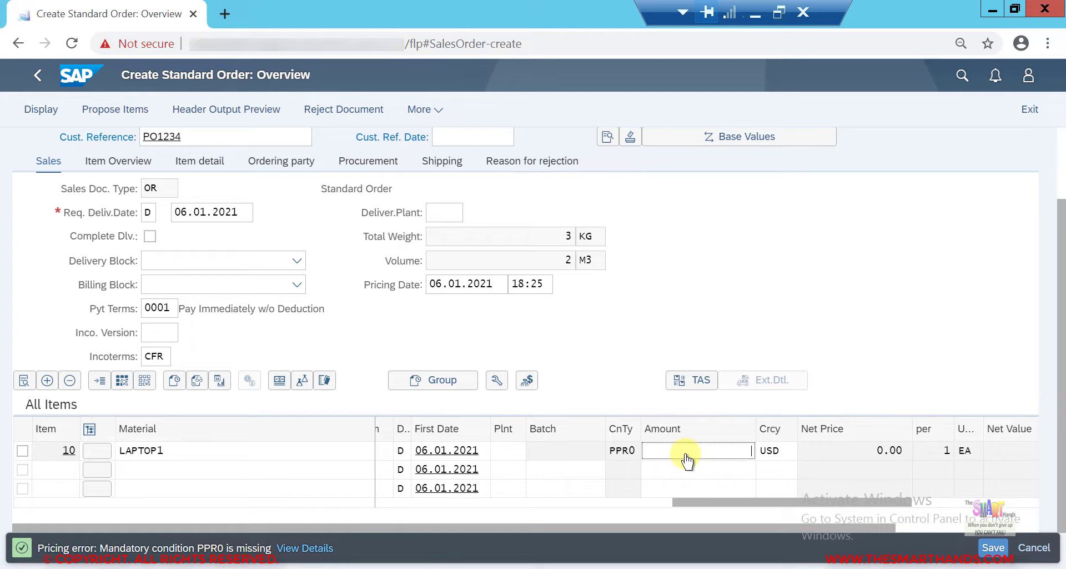
text(499)
Assign plant ZZ13 (New York Plant) to the laptop item from the value help, and save the standard order.
click(506, 457)
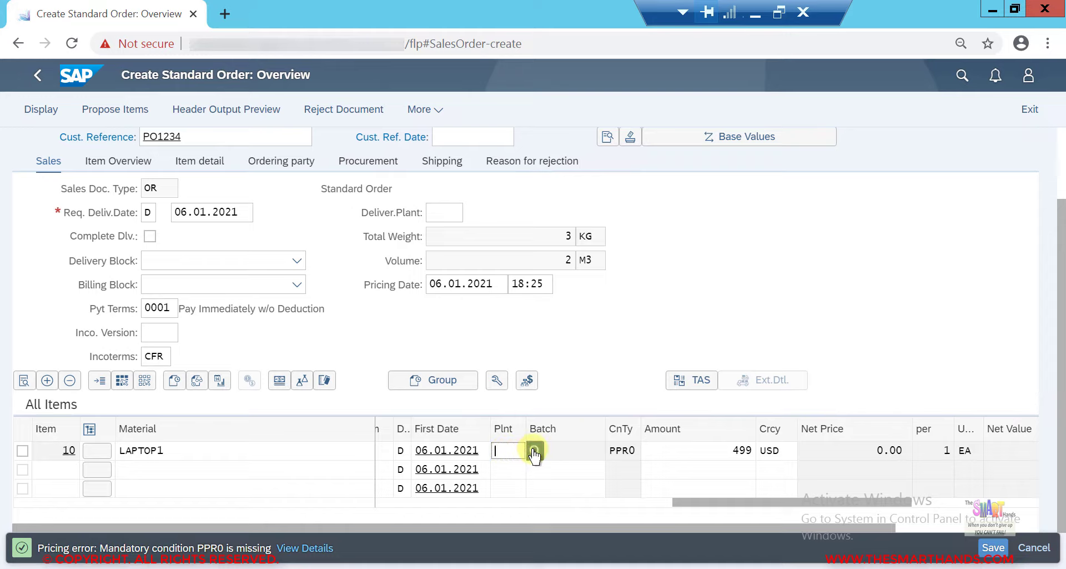
click(533, 451)
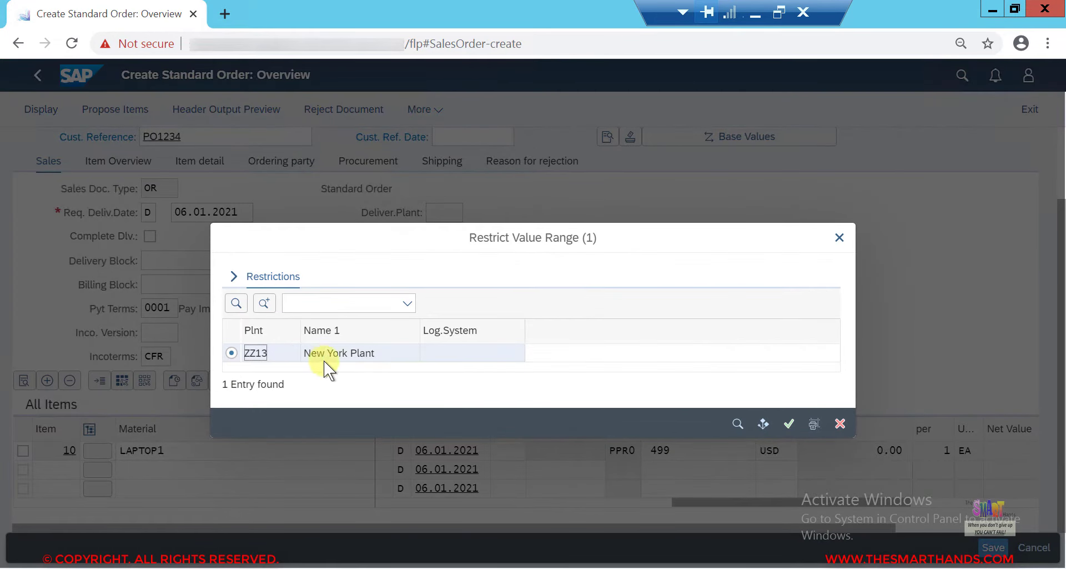
click(789, 424)
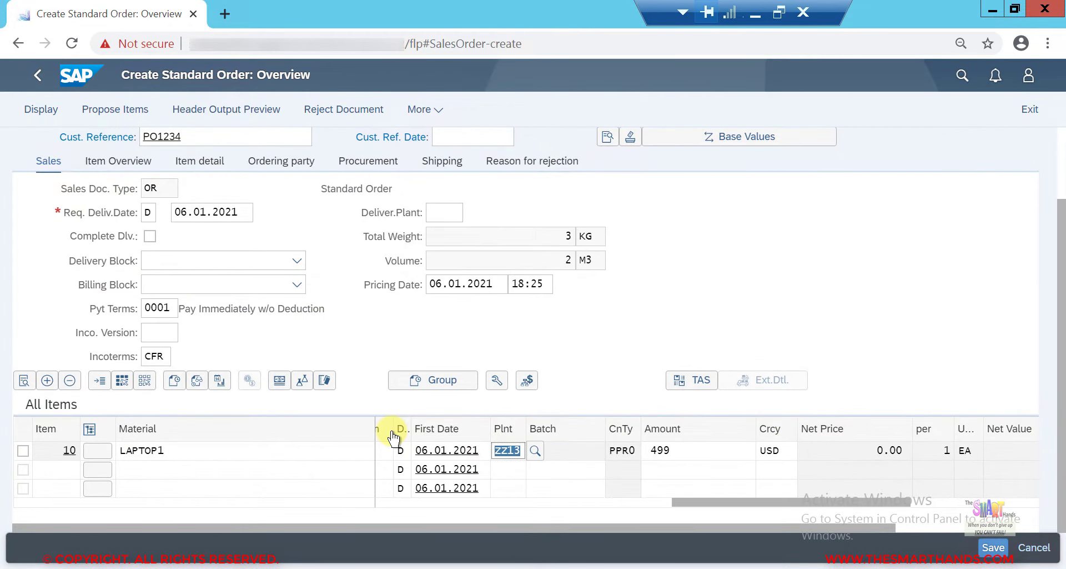
key(Return)
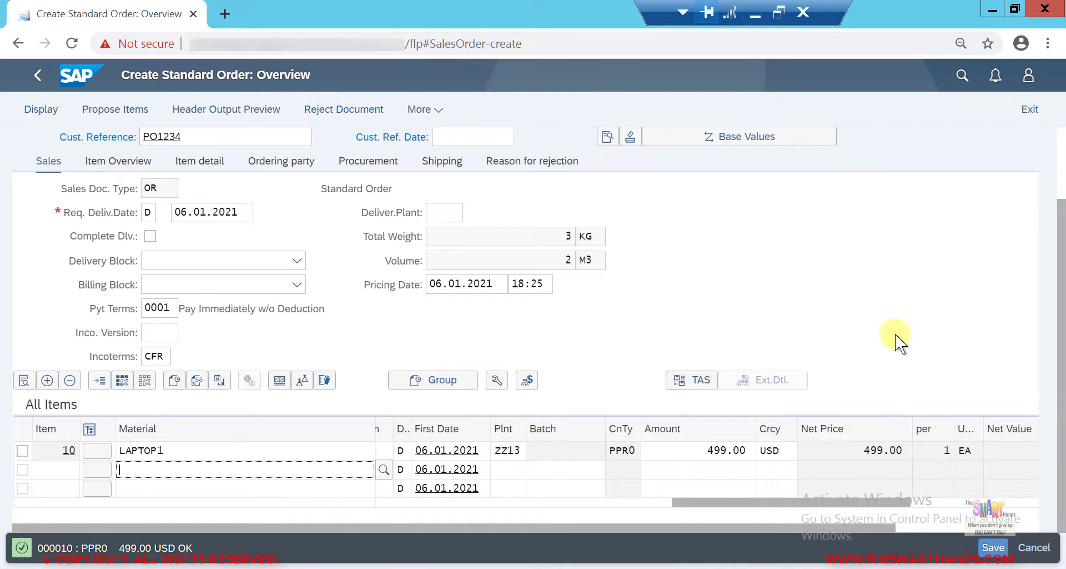
click(995, 553)
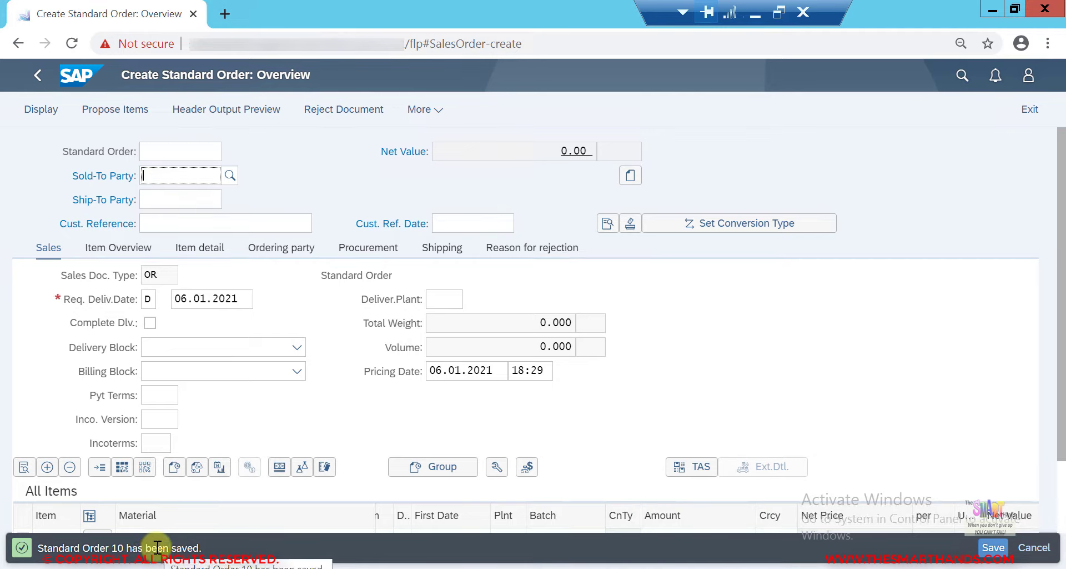
Return to the sales order list, open the newly saved ABC Mart order for display, and go back to the list.
click(40, 81)
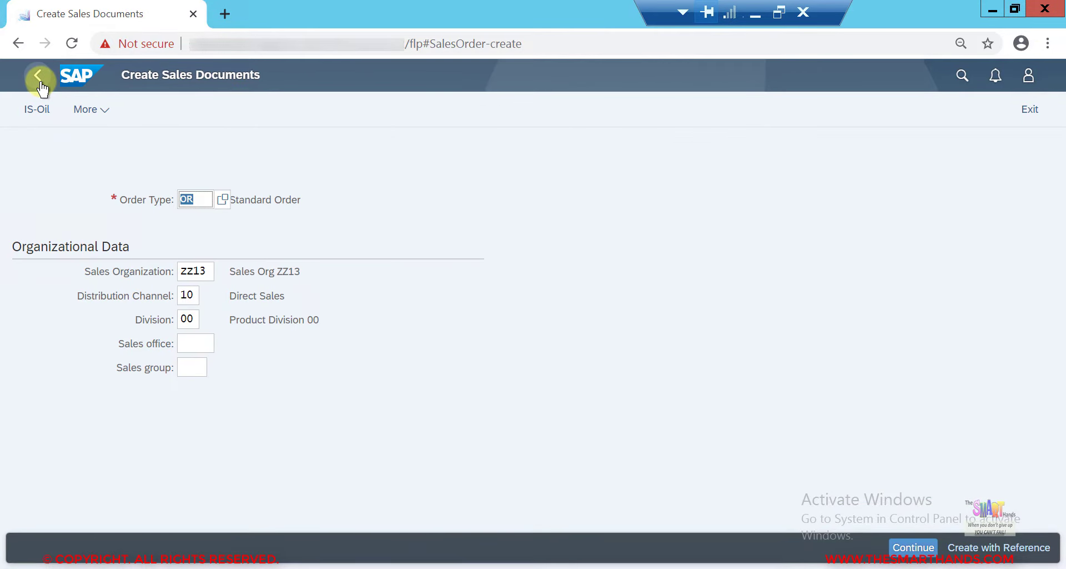
click(40, 82)
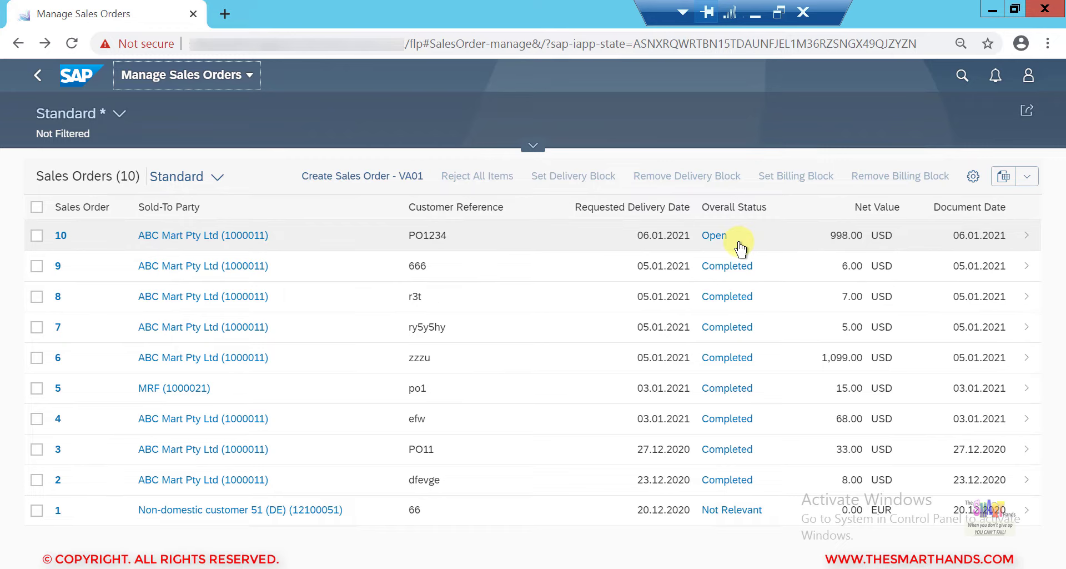
click(946, 243)
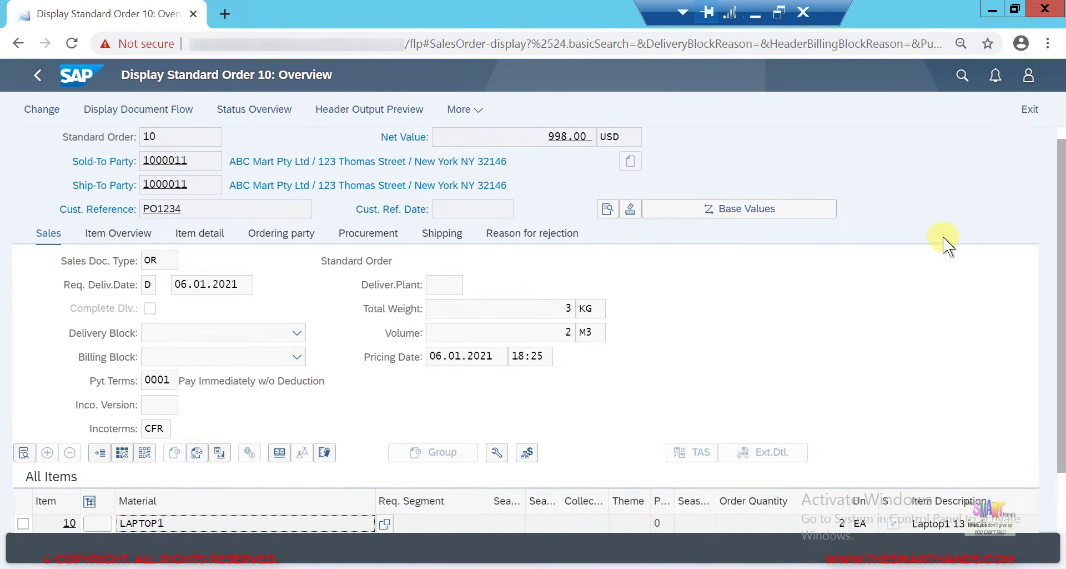
click(35, 77)
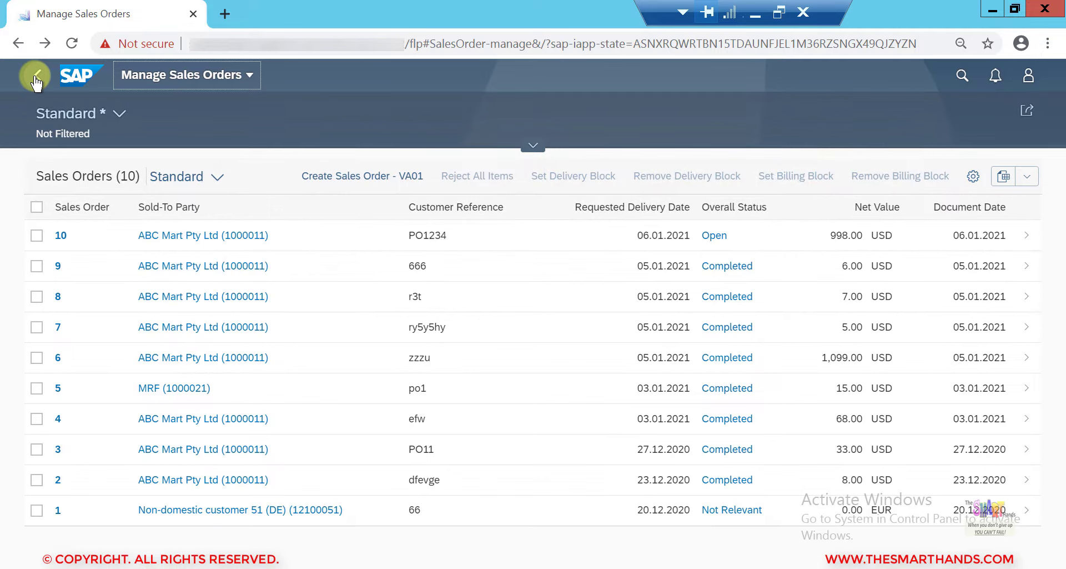
Go to the Outbound Delivery Creation group on the home page and open Create Outbound Deliveries from sales orders.
click(35, 79)
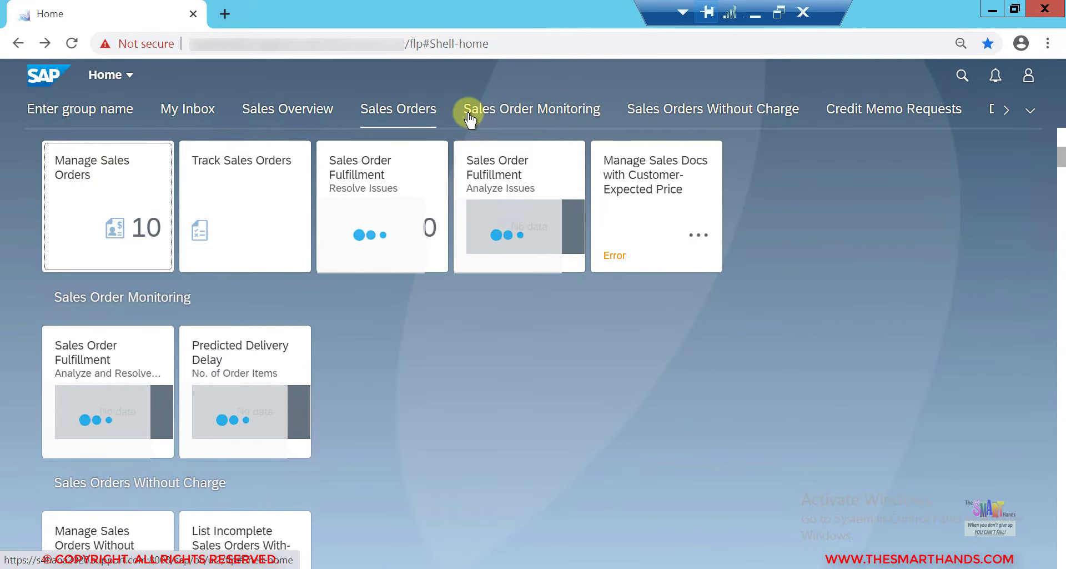
click(1029, 114)
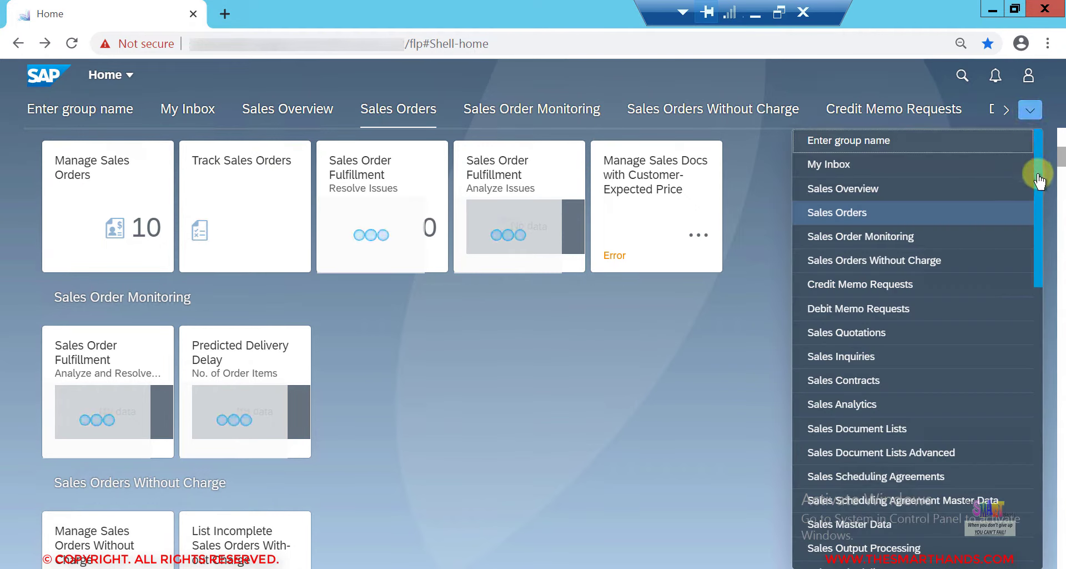
drag(1038, 242, 1037, 459)
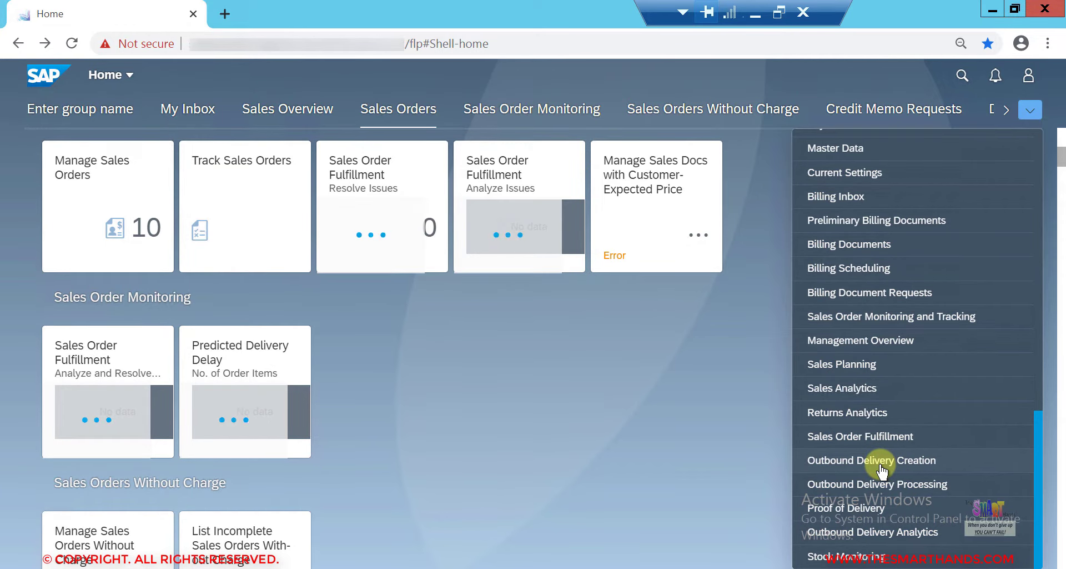
click(882, 468)
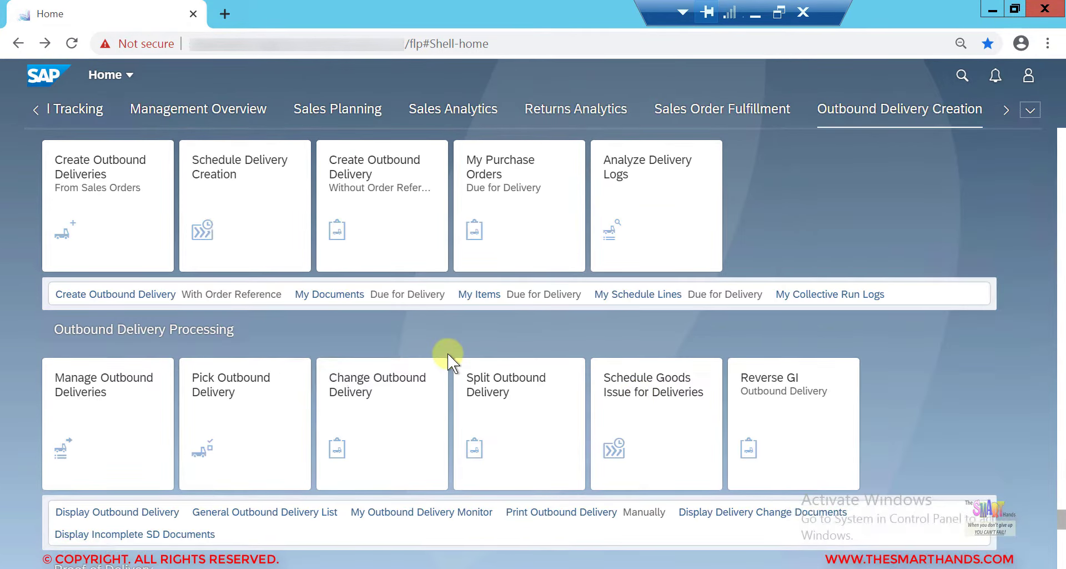
click(113, 187)
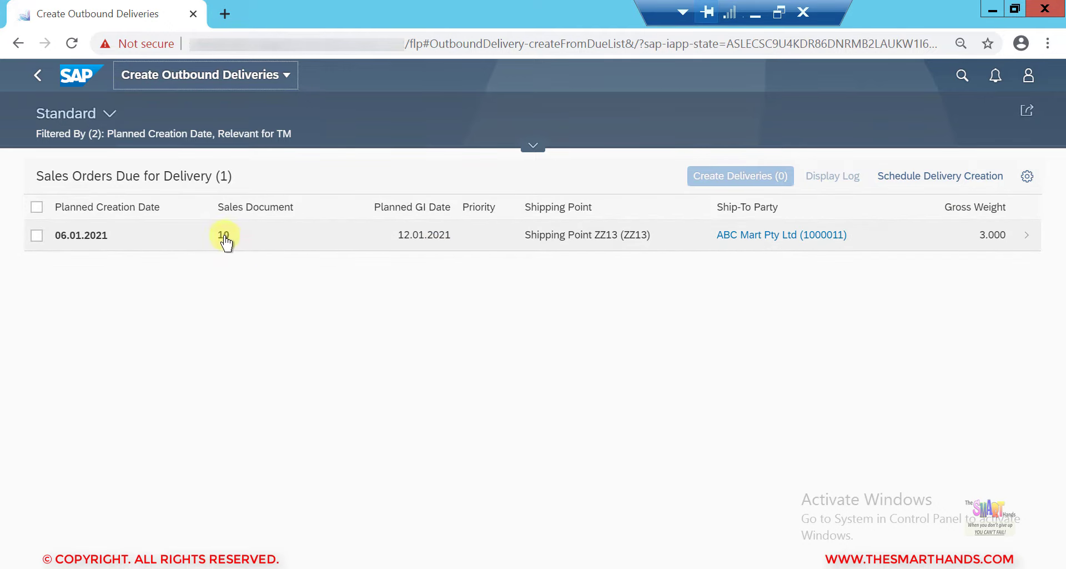
Create the outbound delivery for the ABC Mart sales order due for delivery, and display its delivery log.
click(36, 236)
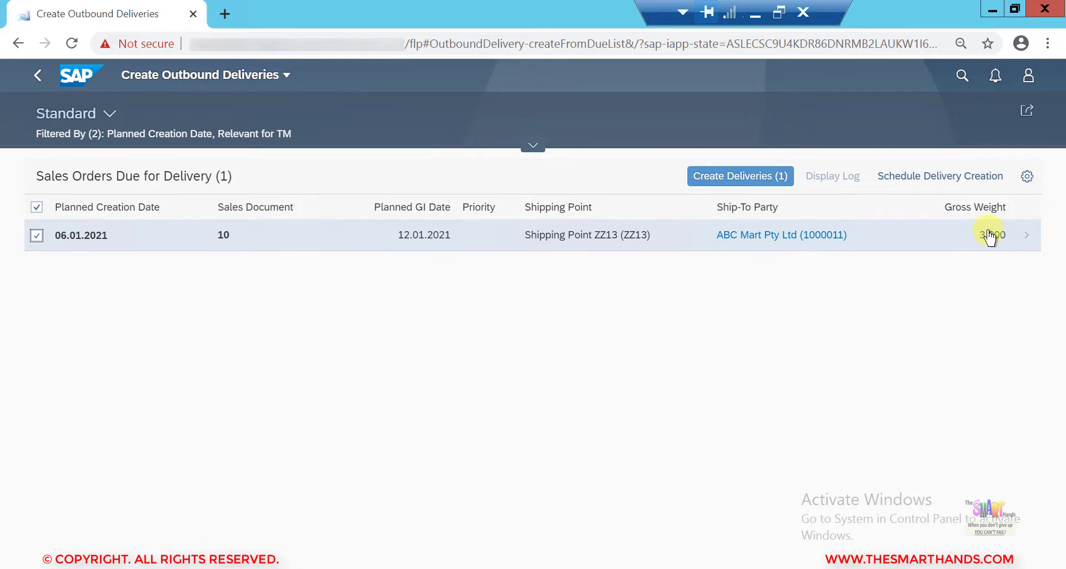
click(757, 182)
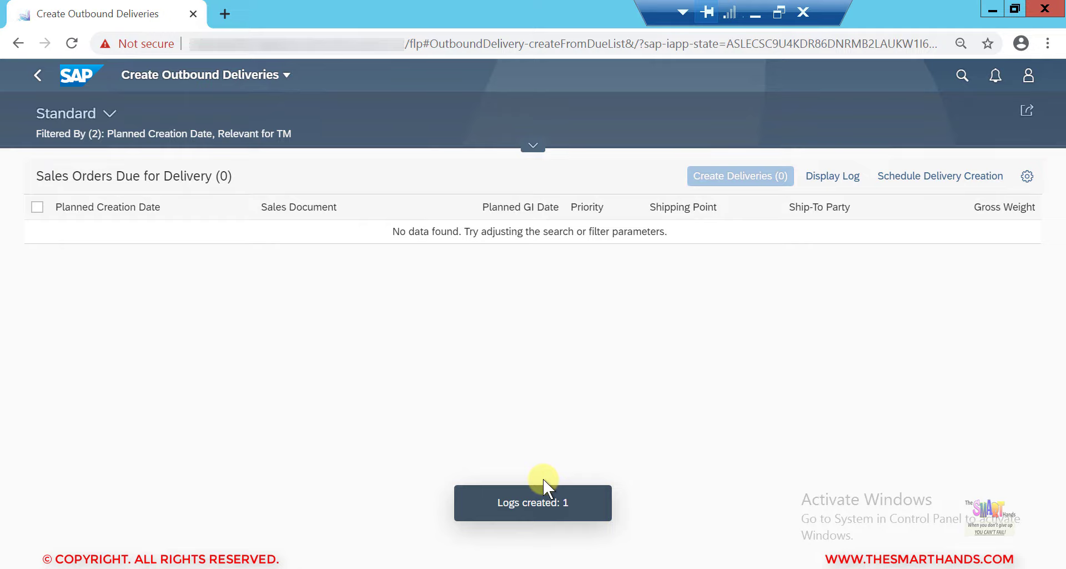
click(841, 176)
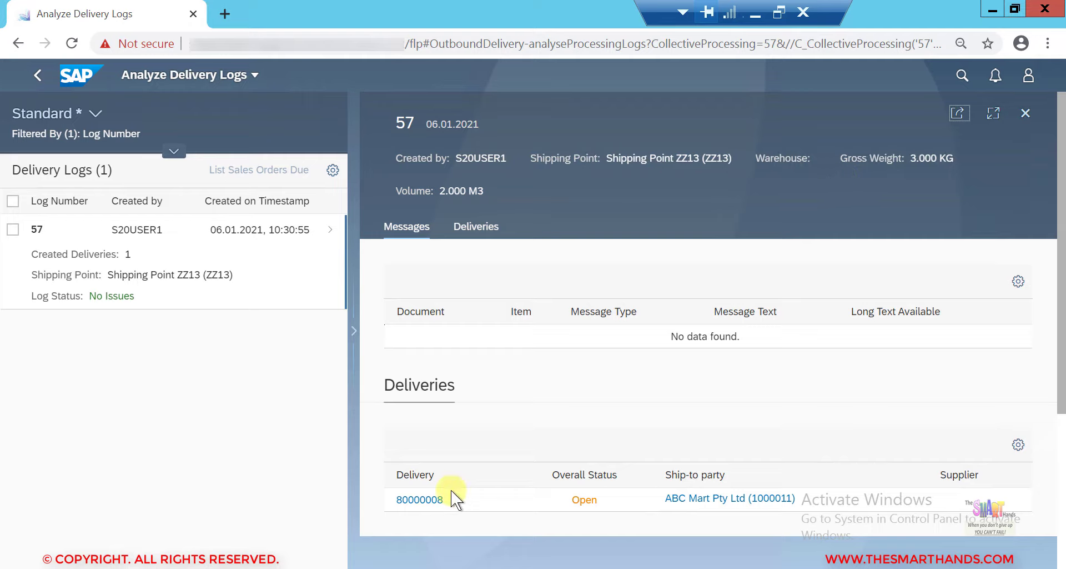
Open the created outbound delivery from the delivery log and review its general information, items, business partners and delivery date.
click(420, 500)
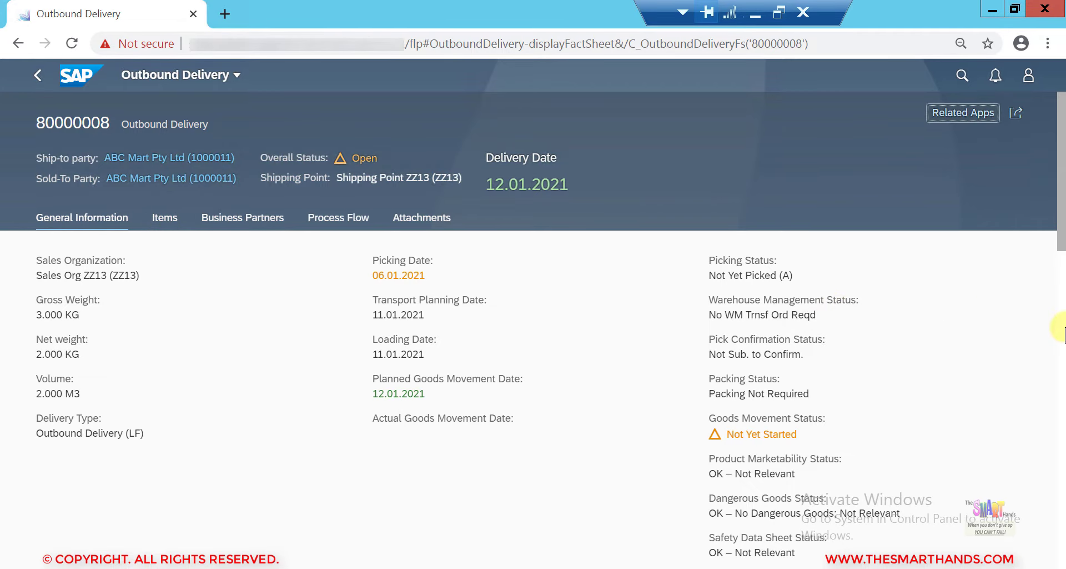
click(1062, 288)
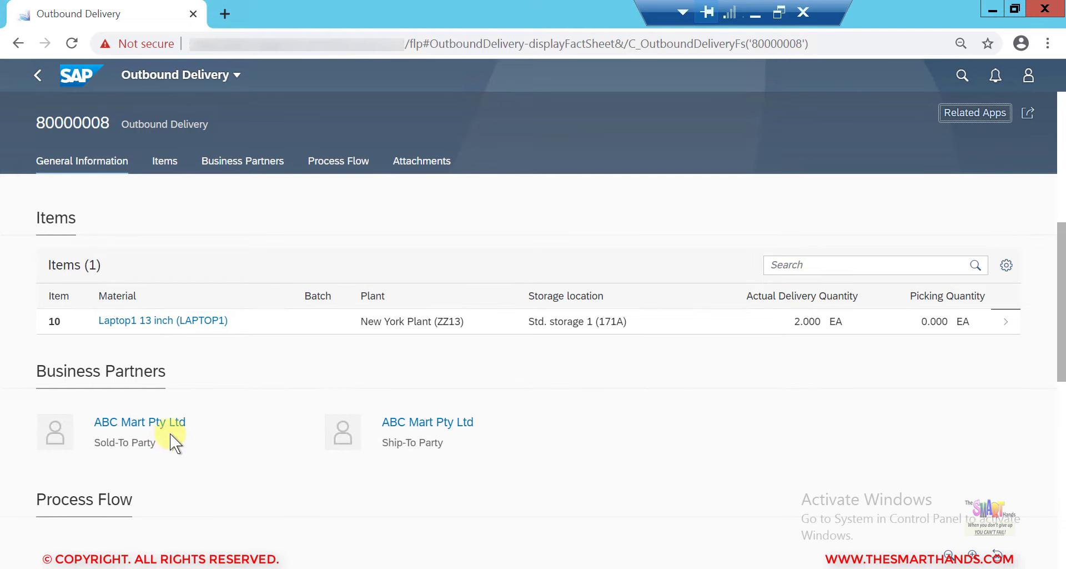
scroll(1060, 171, up, 5)
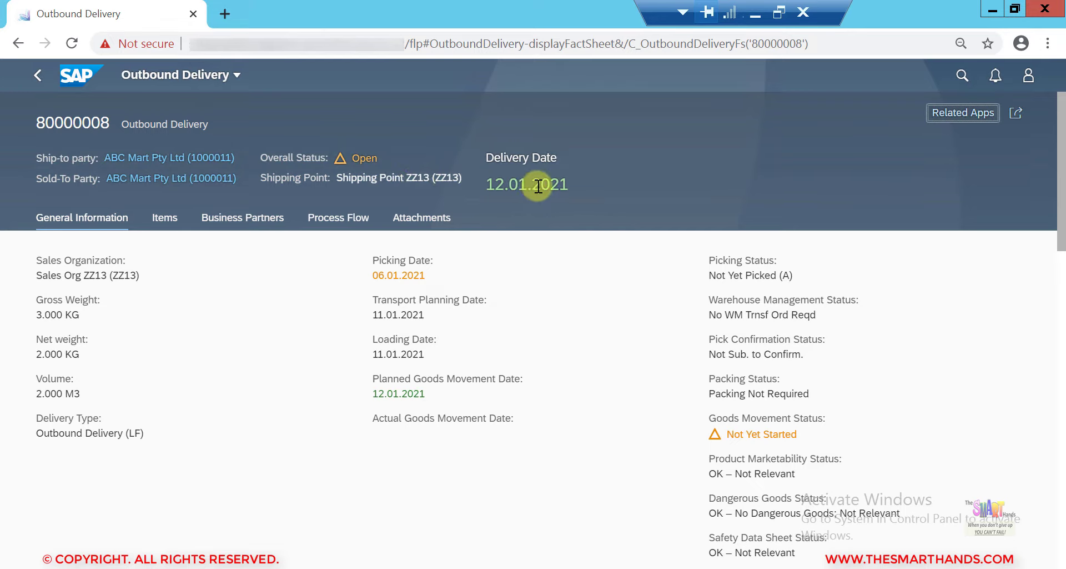
mouse_move(538, 186)
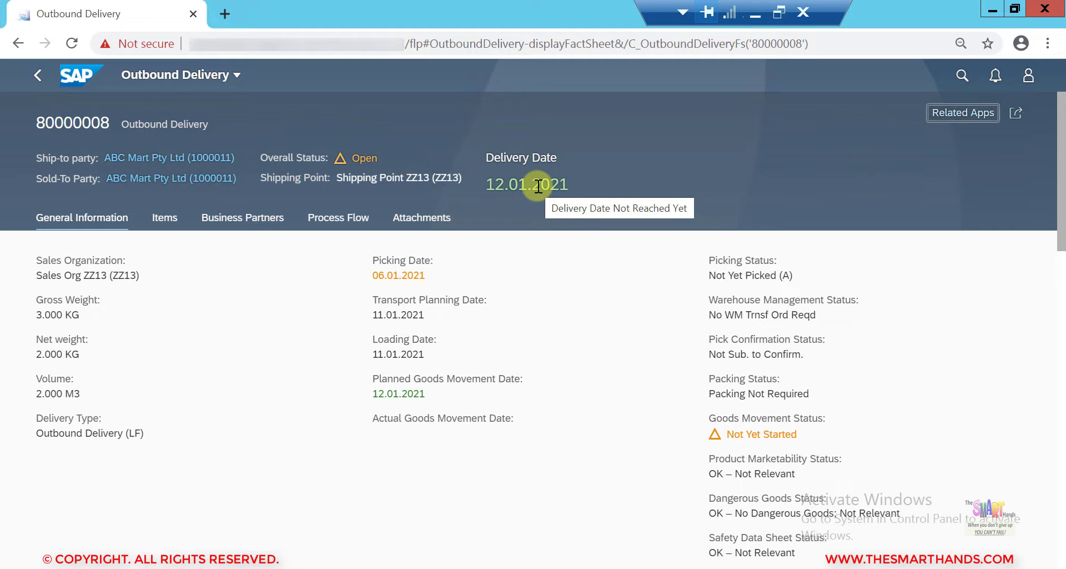
Return to the home page, search the apps for "pick", and open Pick Outbound Delivery.
click(39, 76)
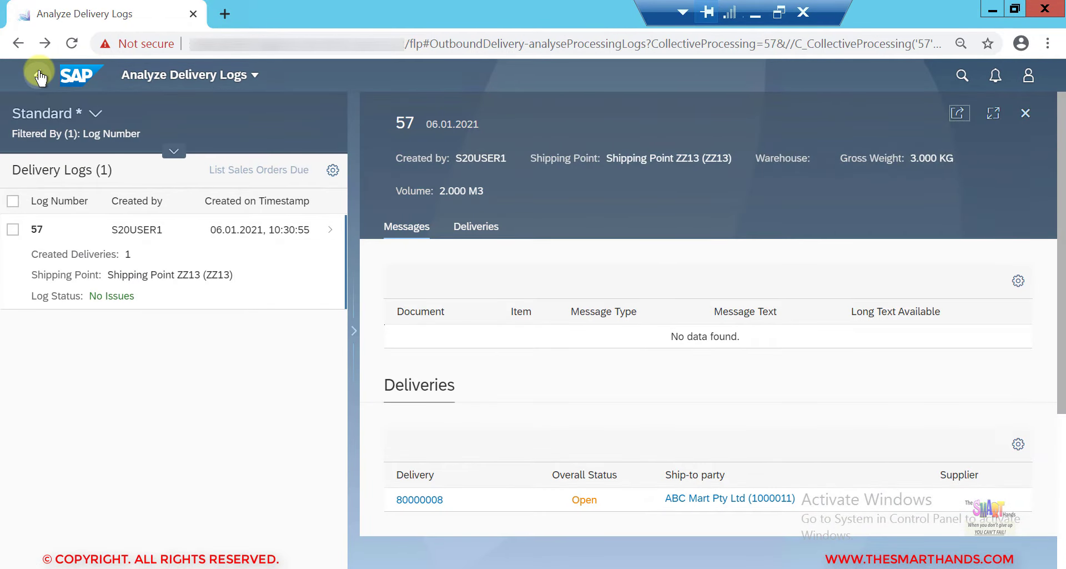
click(39, 76)
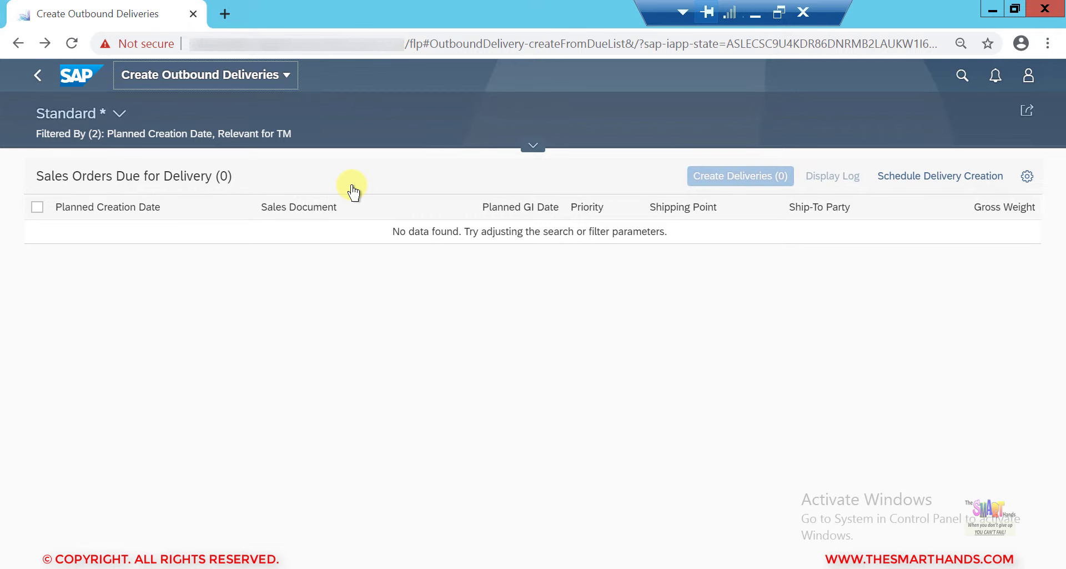
click(38, 76)
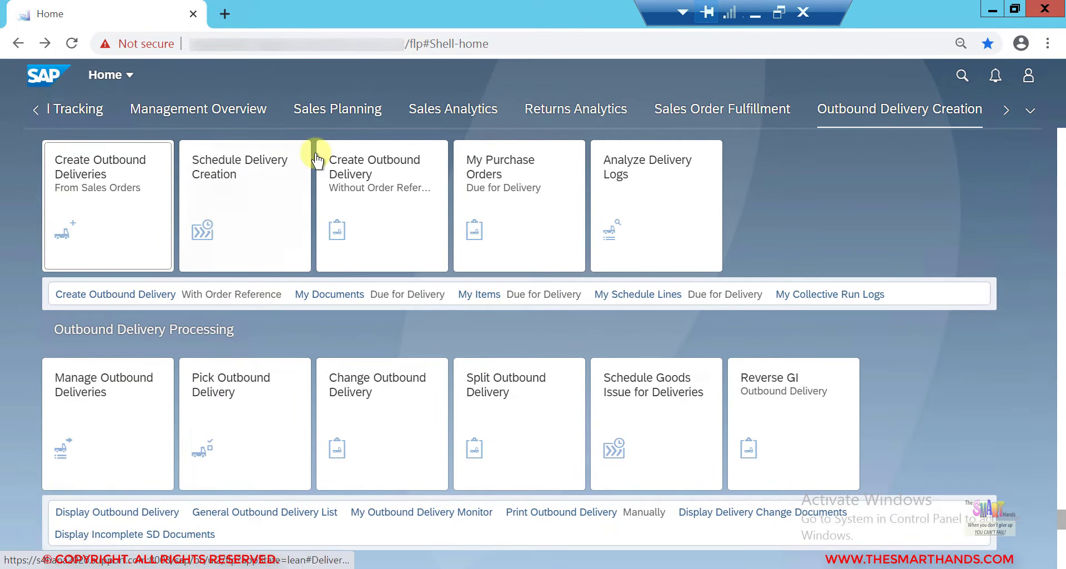
click(964, 84)
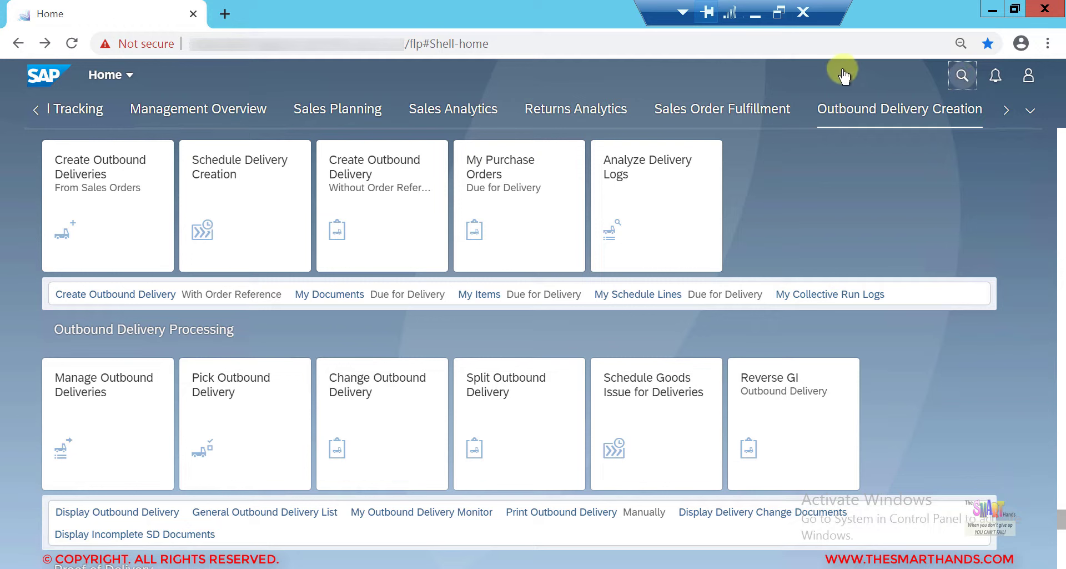
click(963, 78)
click(665, 75)
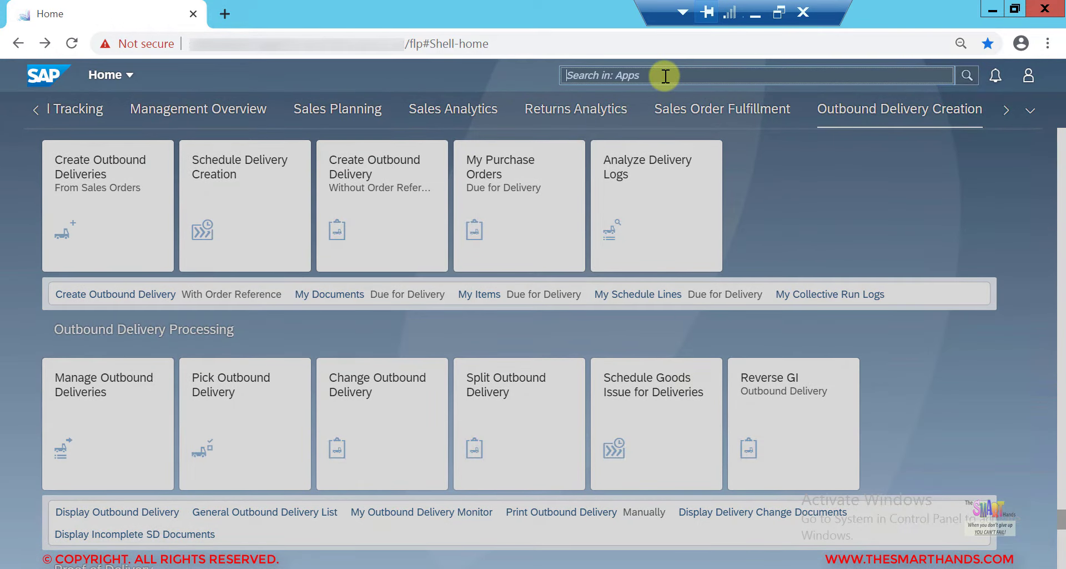
text(pick)
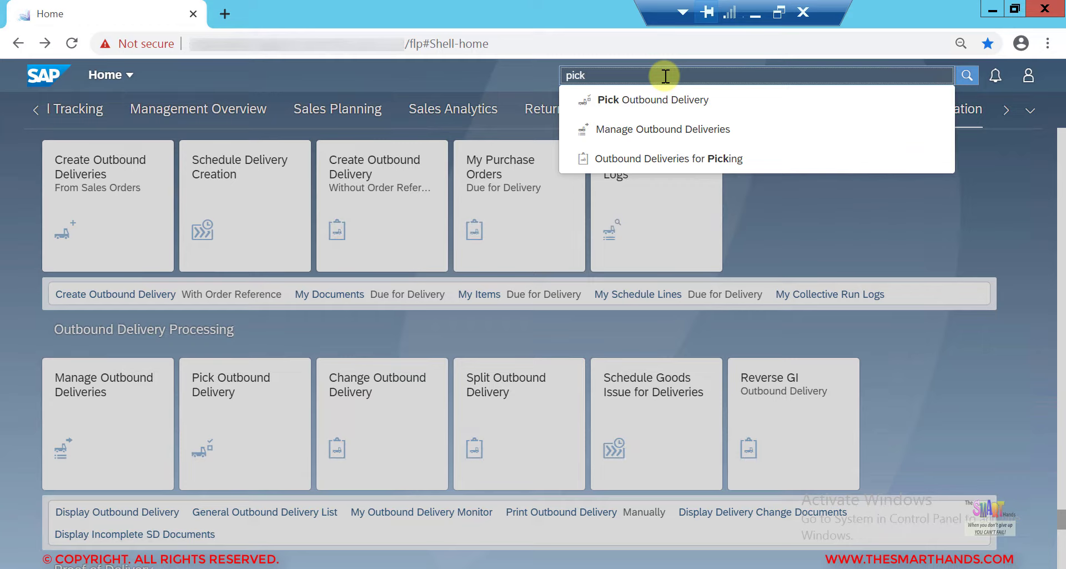
click(678, 102)
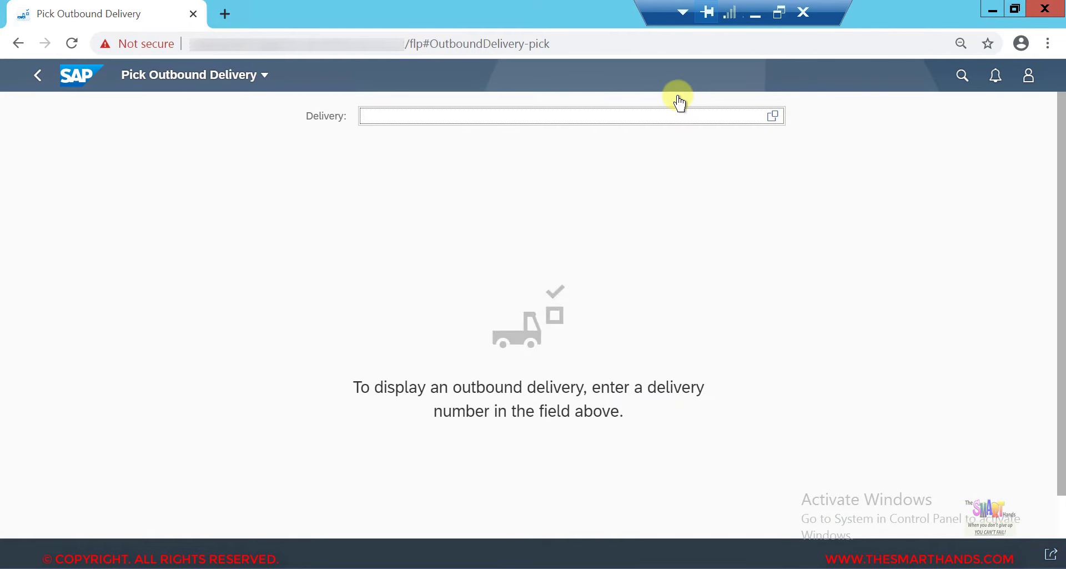
Find the ABC Mart delivery in the value help by shipping point ZZ13 and load it for picking.
click(495, 114)
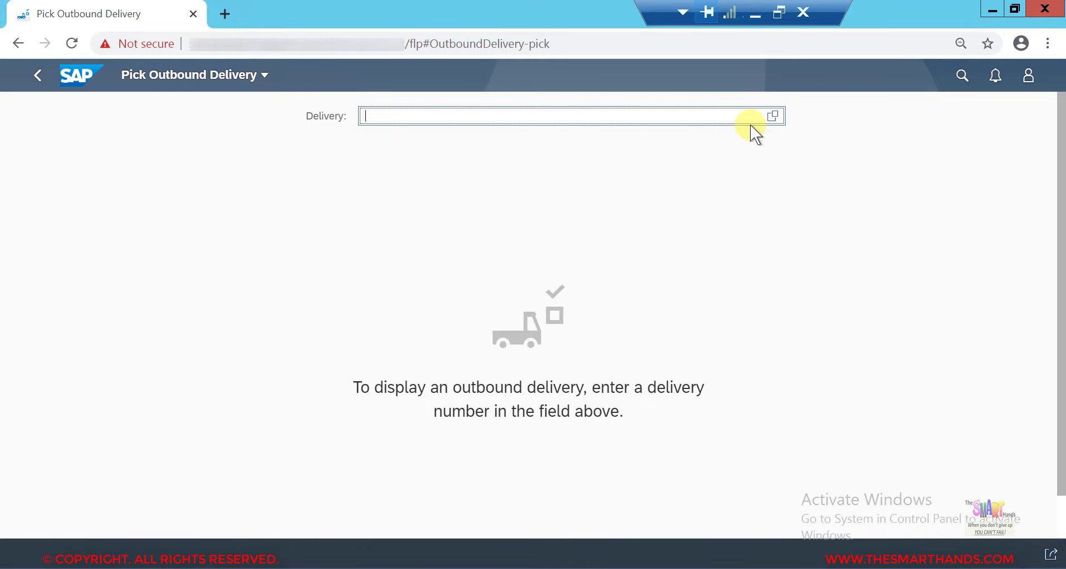
click(776, 118)
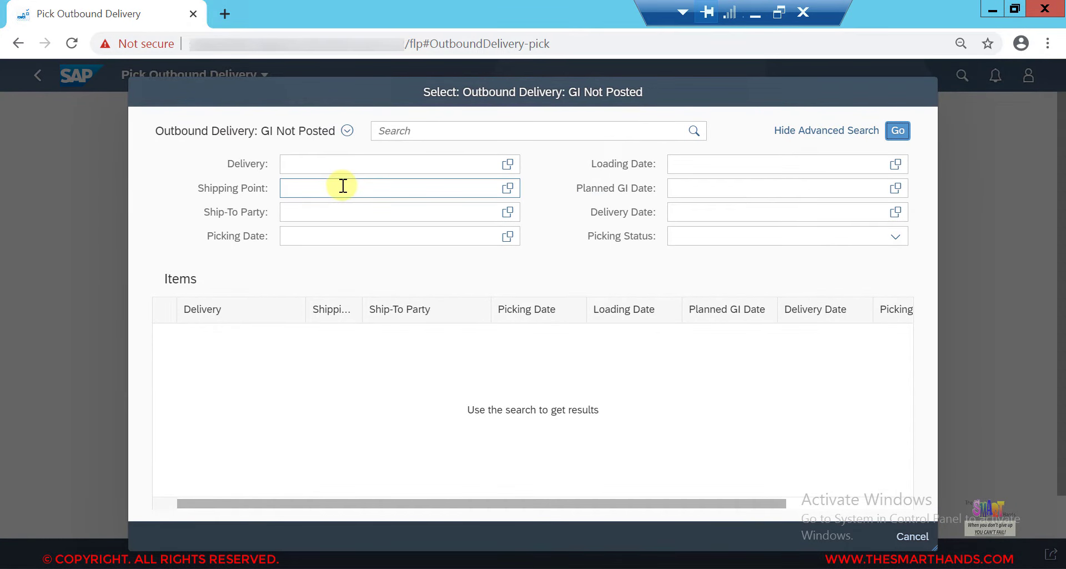
click(343, 186)
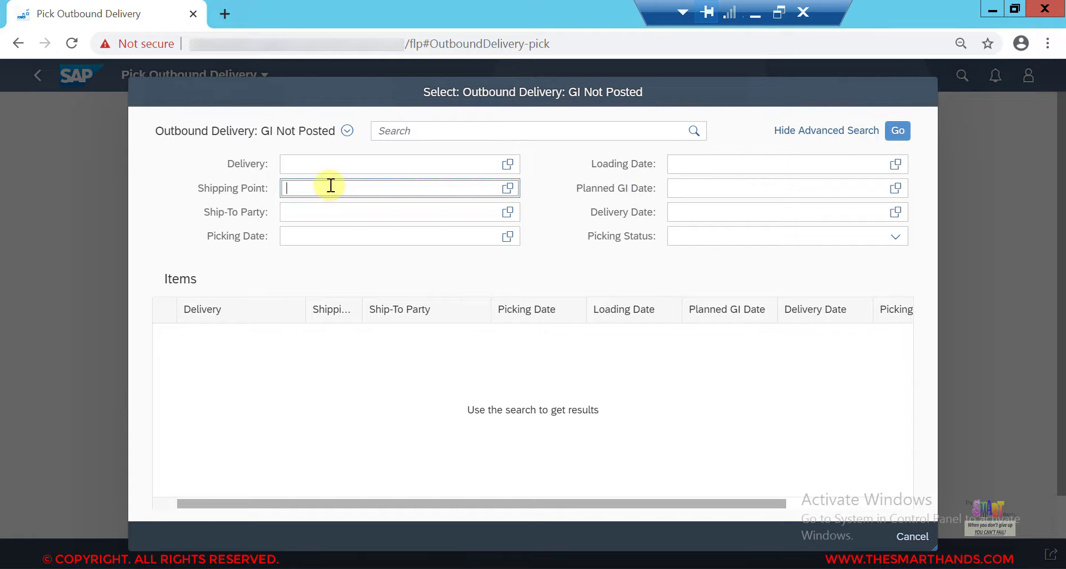
text(zz13)
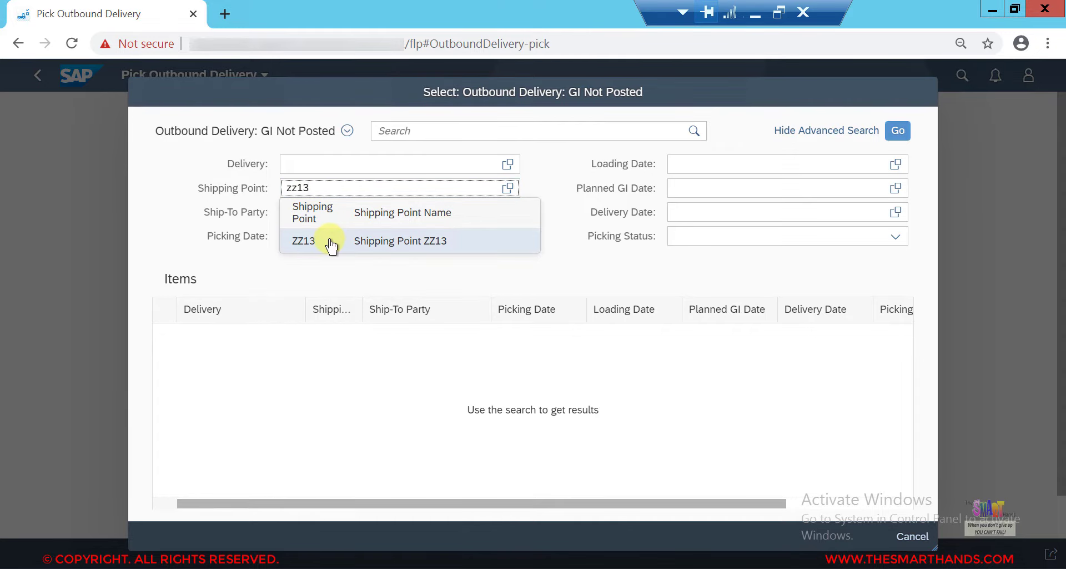
click(331, 239)
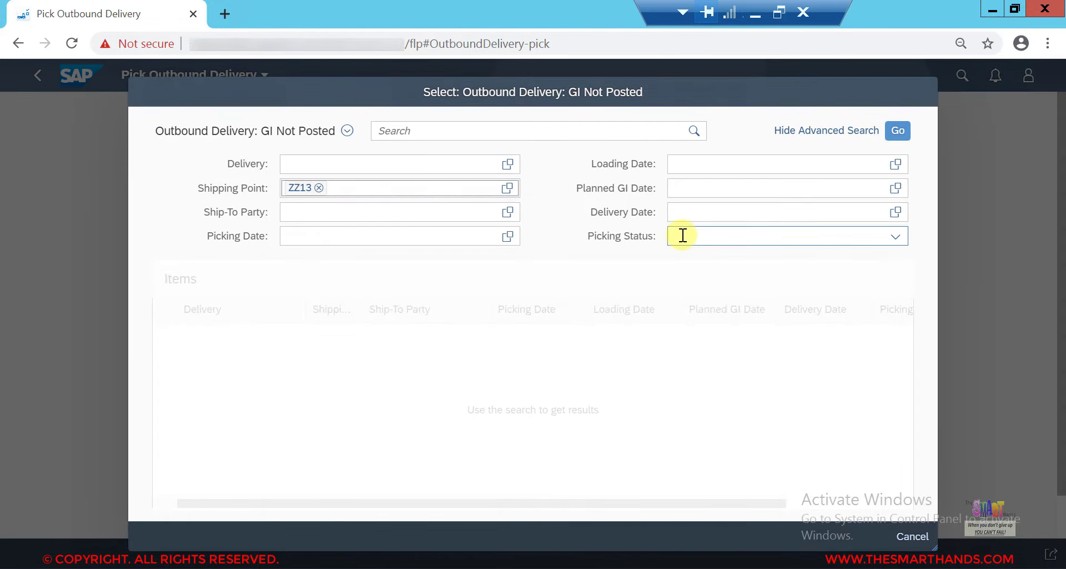
click(896, 133)
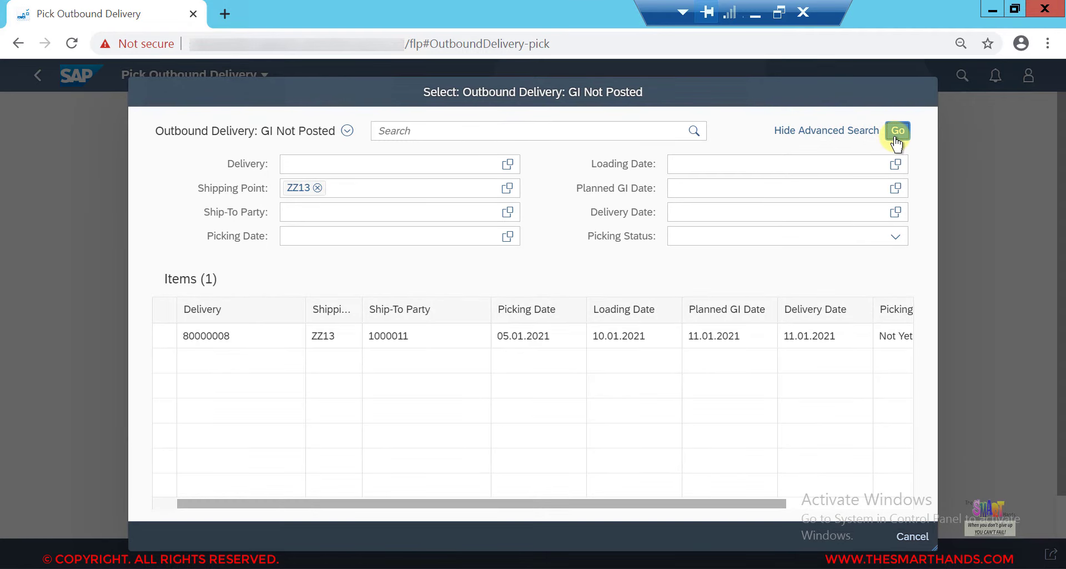
click(195, 335)
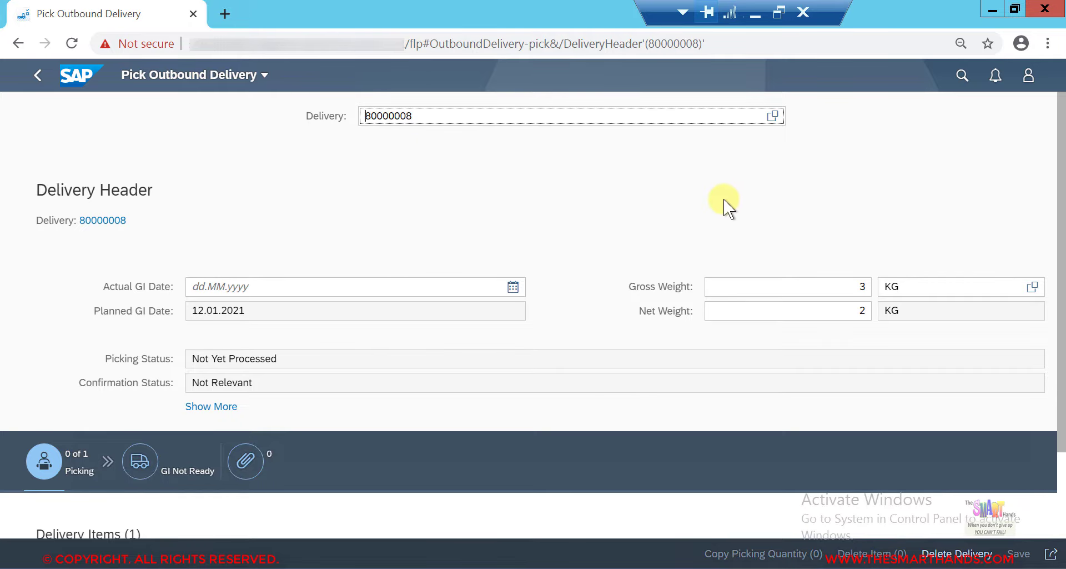
Set the picking quantity of the Laptop1 13 inch item to 2 EA and save the delivery.
scroll(1061, 239, down, 2)
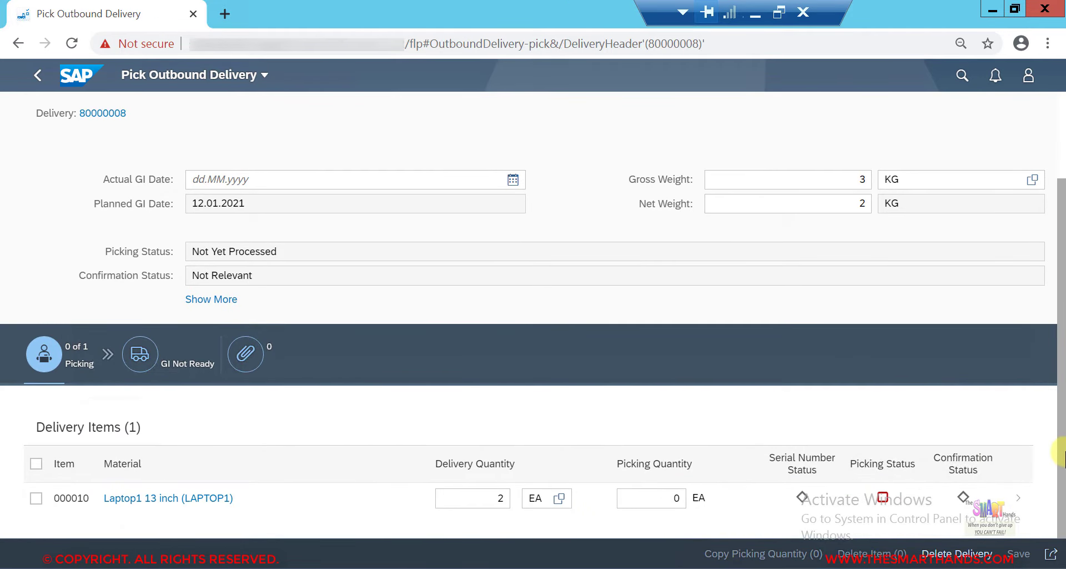
click(670, 499)
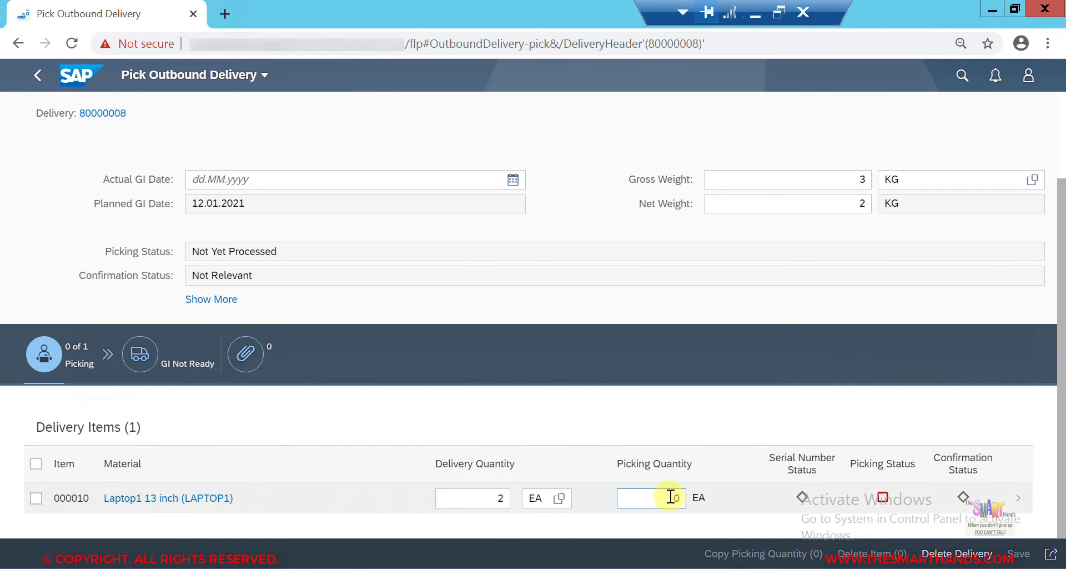
click(678, 498)
double_click(681, 498)
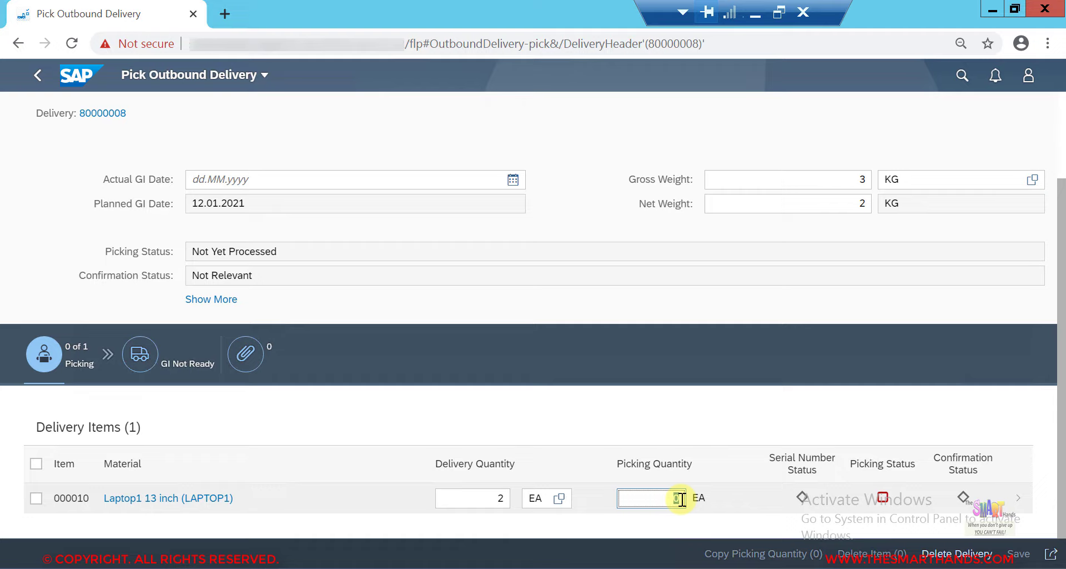
text(1)
key(BackSpace)
text(2)
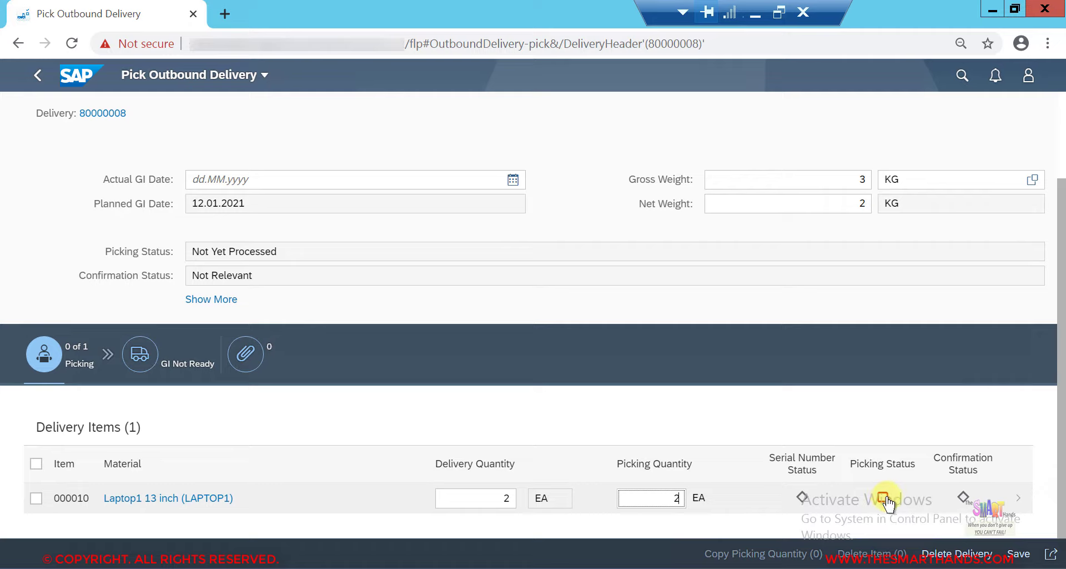
click(1019, 553)
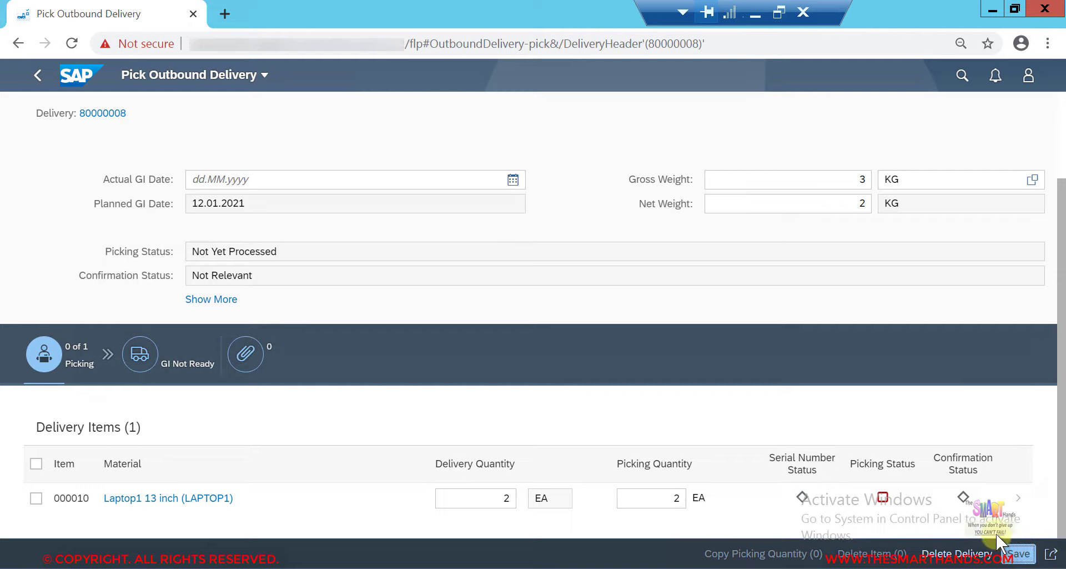
click(1020, 553)
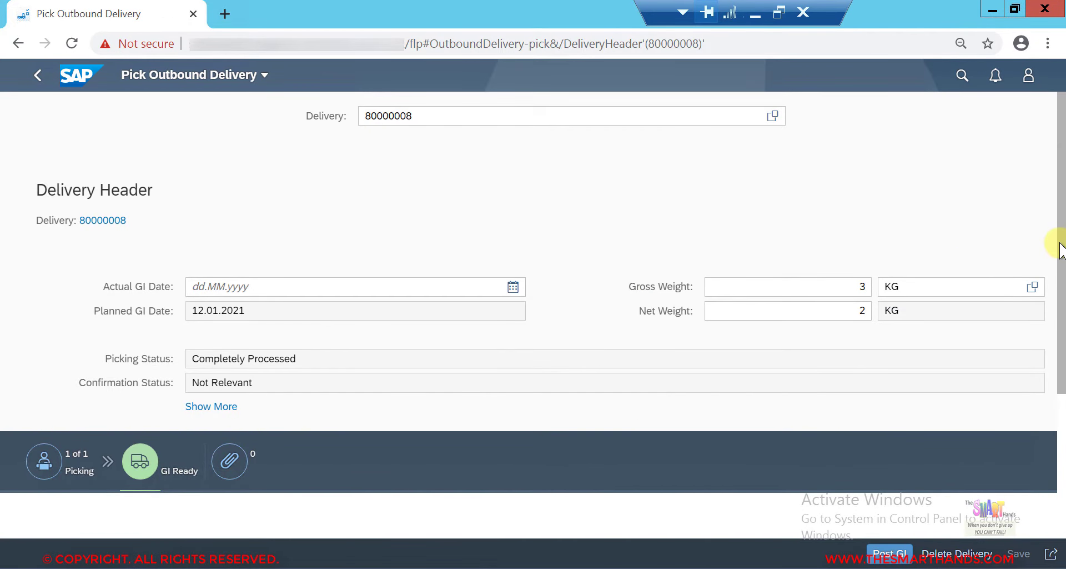
Check the delivery's goods issue and item picking details, and return to the home page.
drag(1058, 290, 1060, 382)
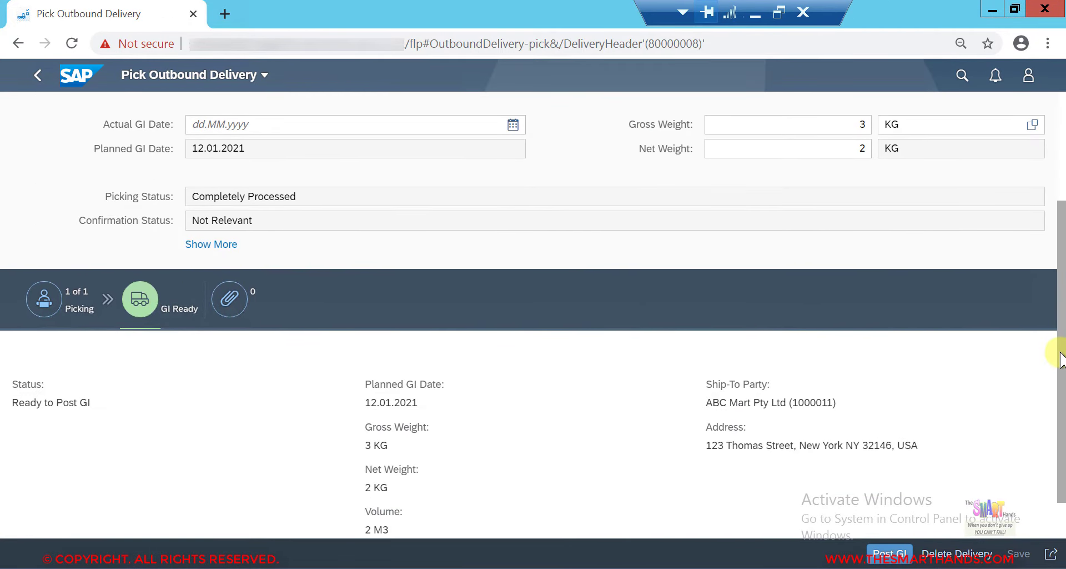
click(83, 312)
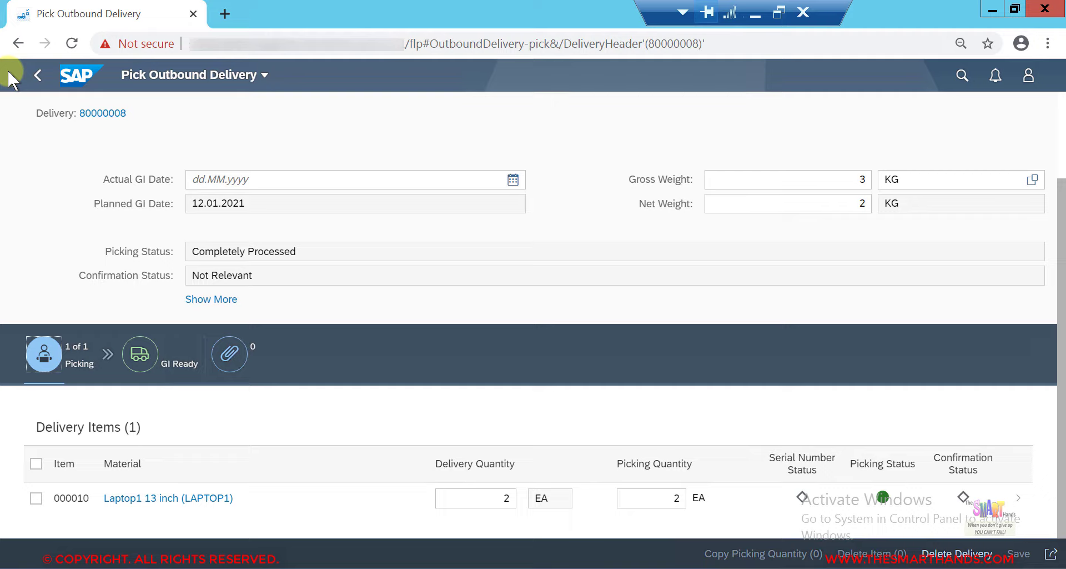
click(40, 85)
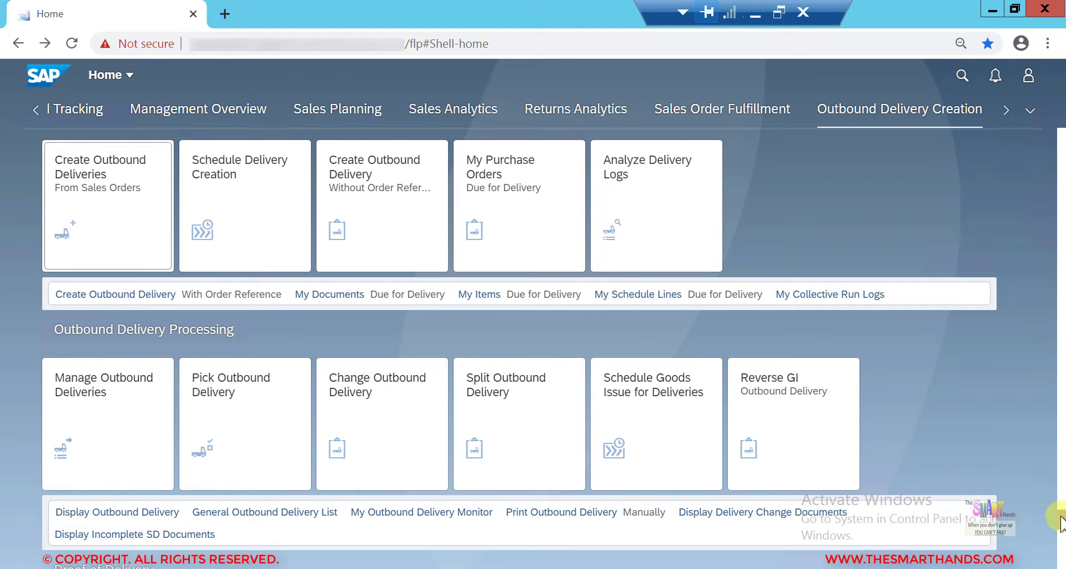
Open Manage Outbound Deliveries from the Outbound Delivery Processing group on the home page.
scroll(1061, 522, down, 1)
scroll(1061, 525, down, 3)
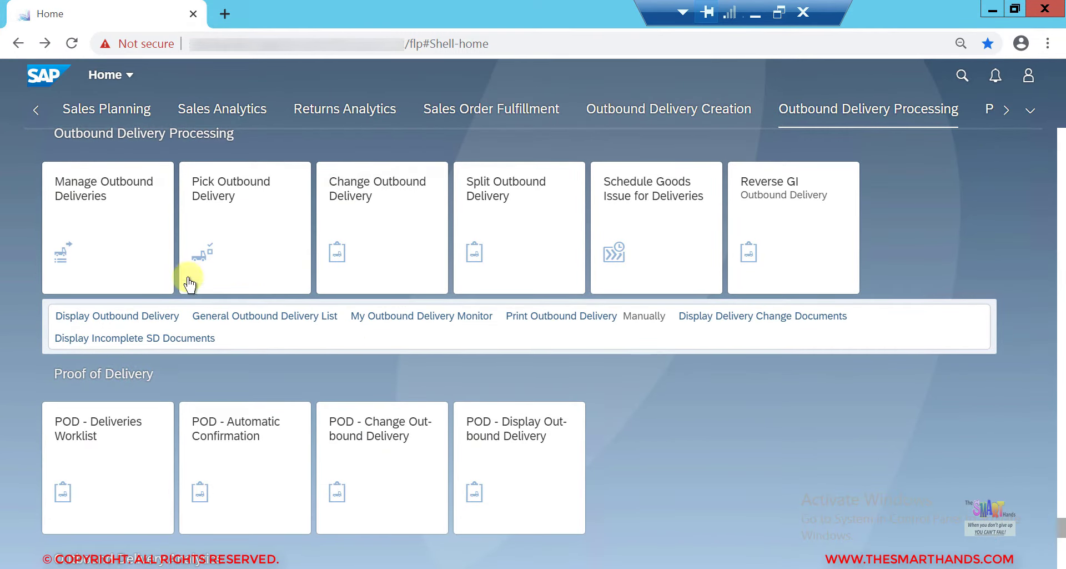
click(103, 219)
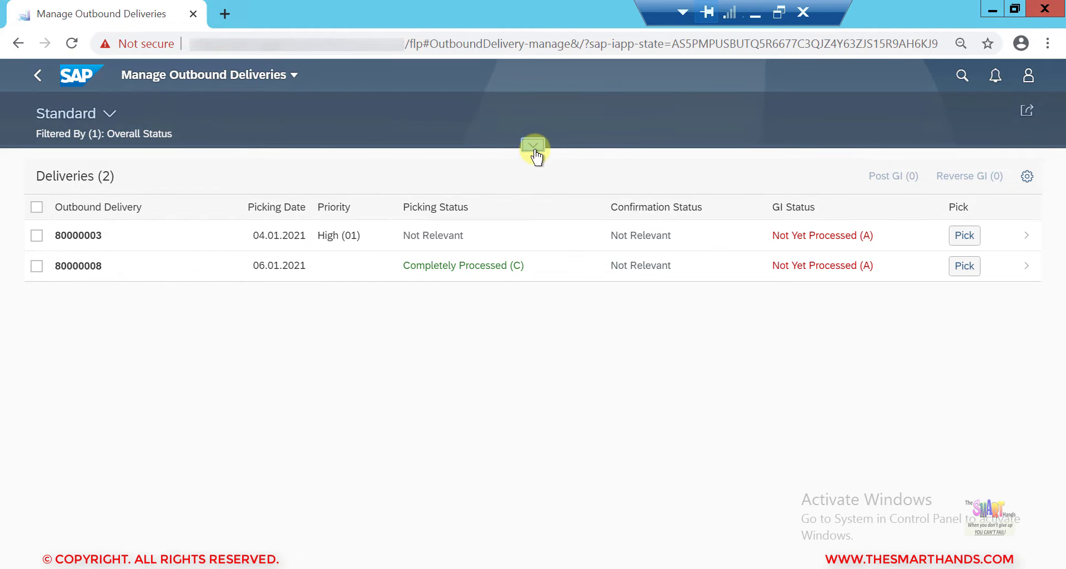
Expand the delivery filters, set Overall Status to All, and list the matching deliveries.
click(534, 149)
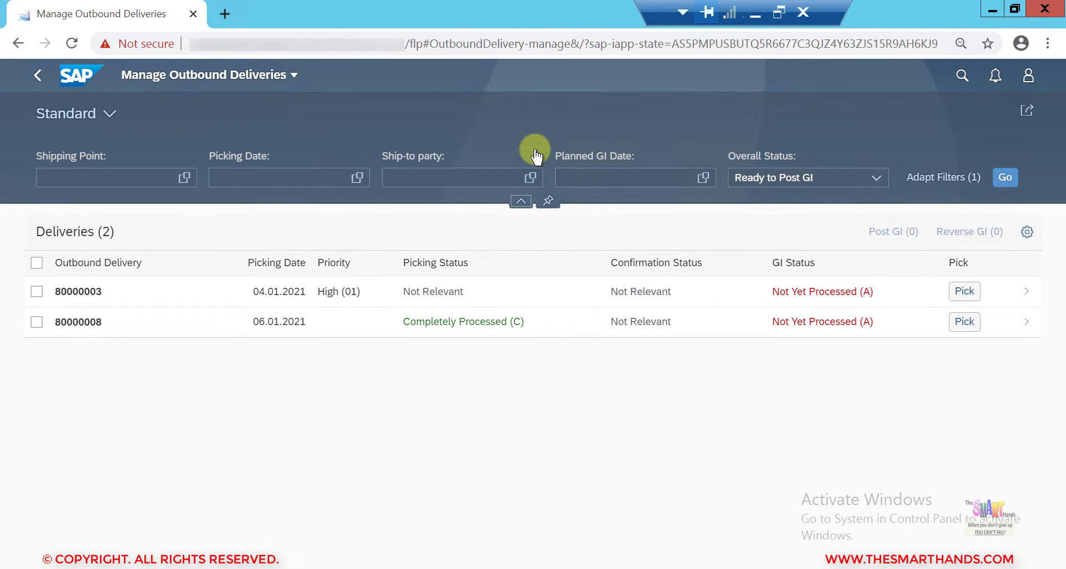
click(876, 179)
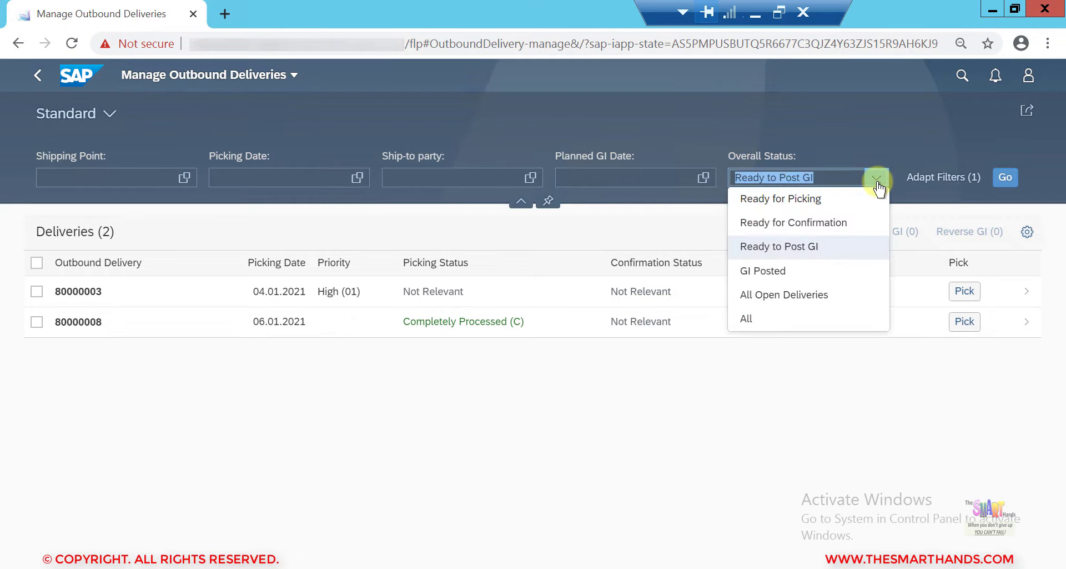
click(772, 320)
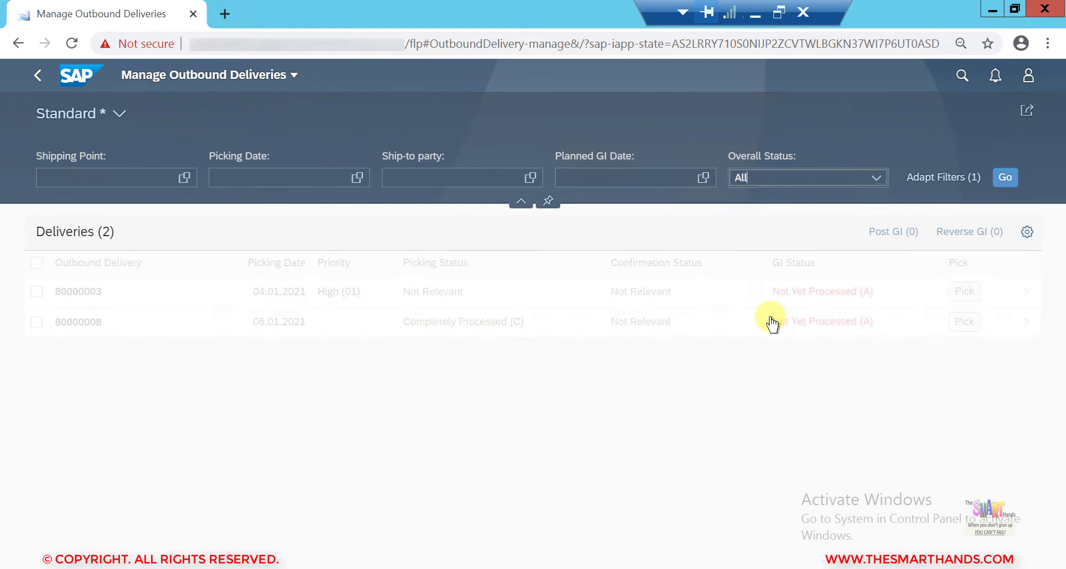
click(1005, 178)
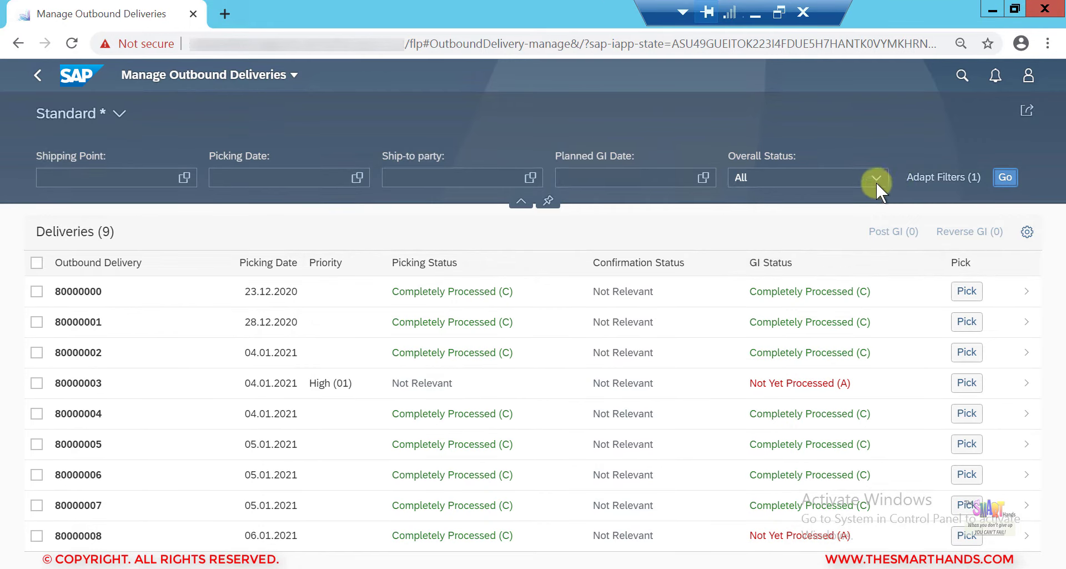
Set the Overall Status filter to Ready to Post GI and refresh the delivery list.
click(876, 180)
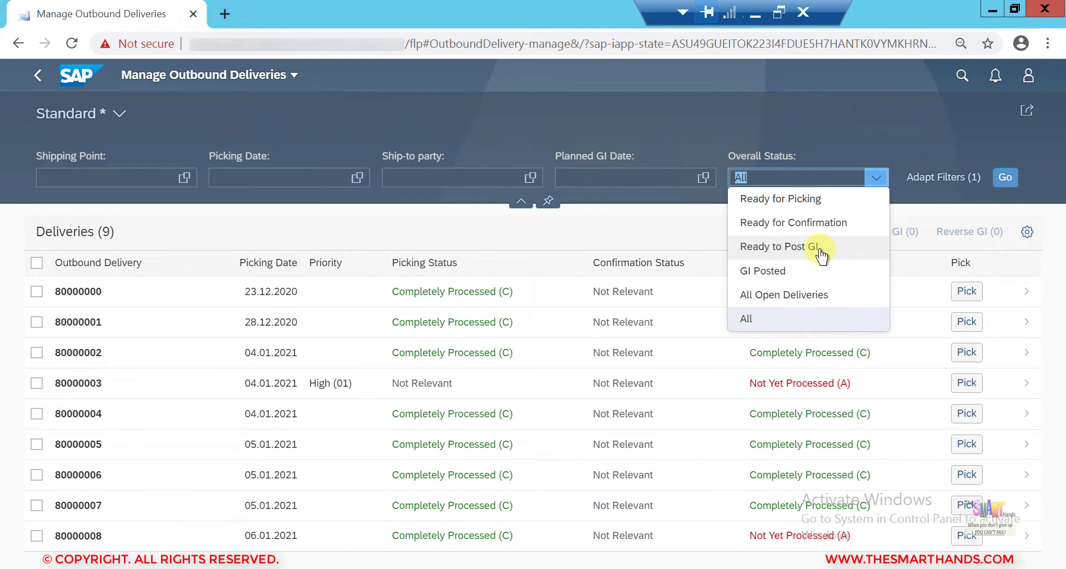
click(821, 252)
click(1004, 183)
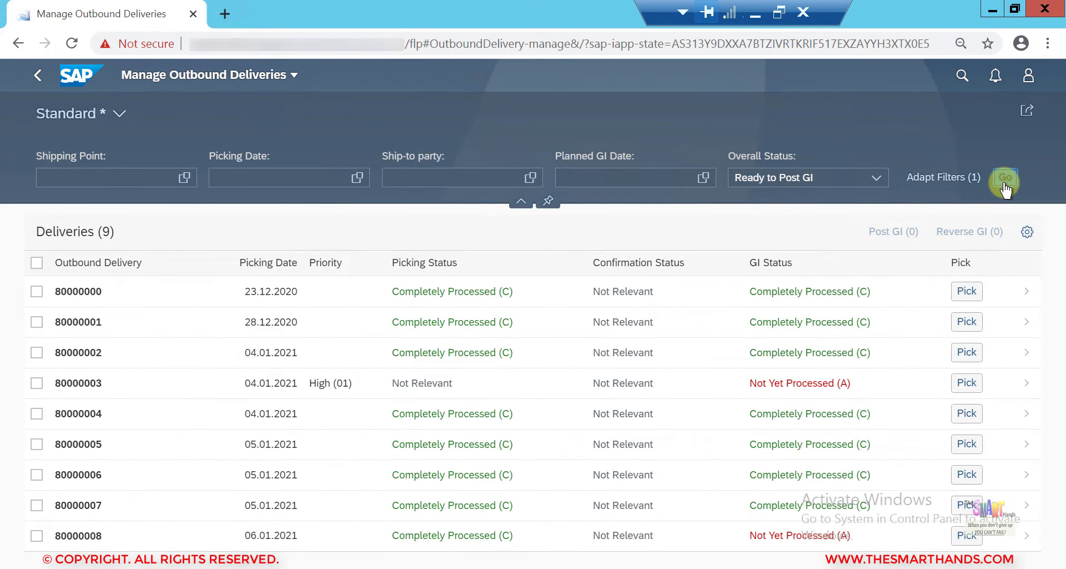
Refresh the Ready to Post GI list, check the item picking quantity of the delivery dated 06.01.2021, and return to the list.
click(1005, 179)
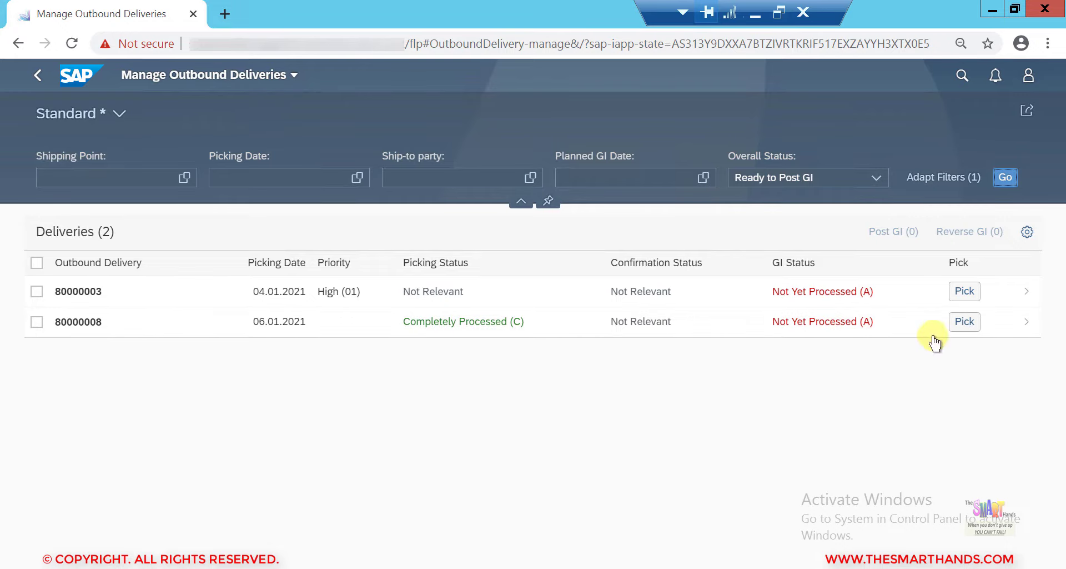
click(965, 322)
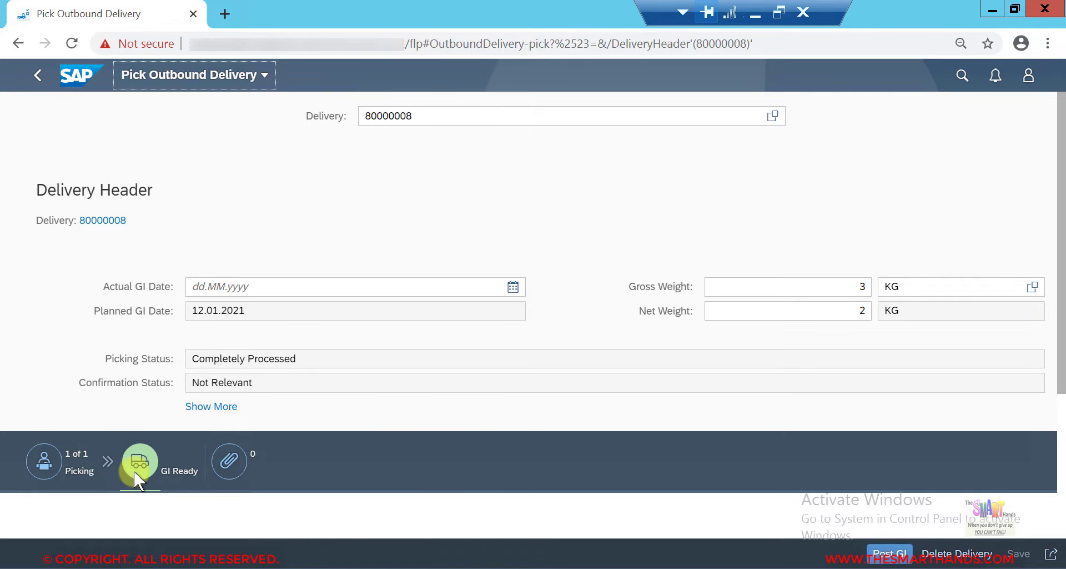
click(89, 464)
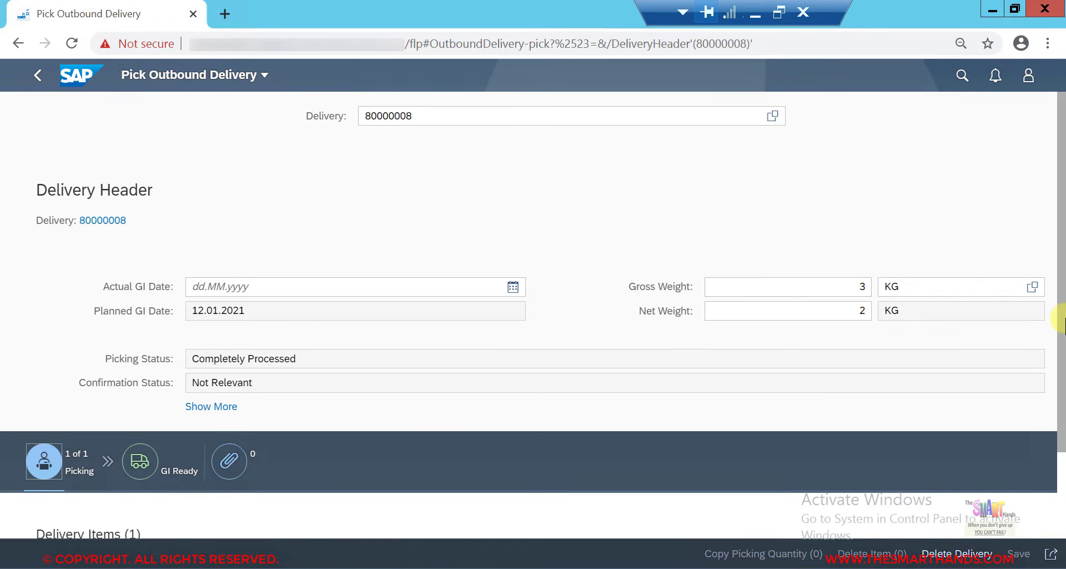
scroll(1061, 321, down, 2)
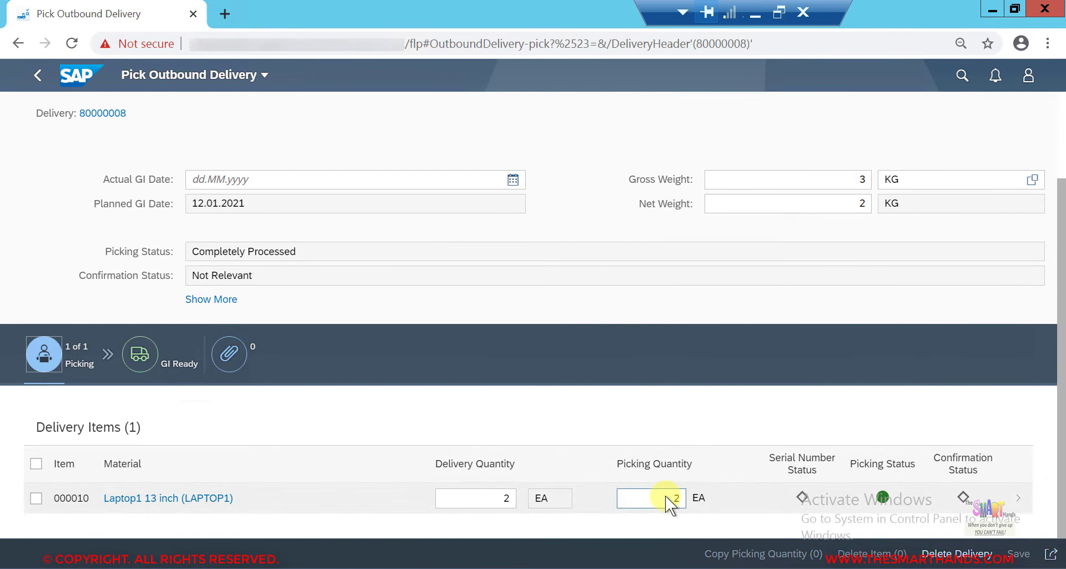
click(35, 78)
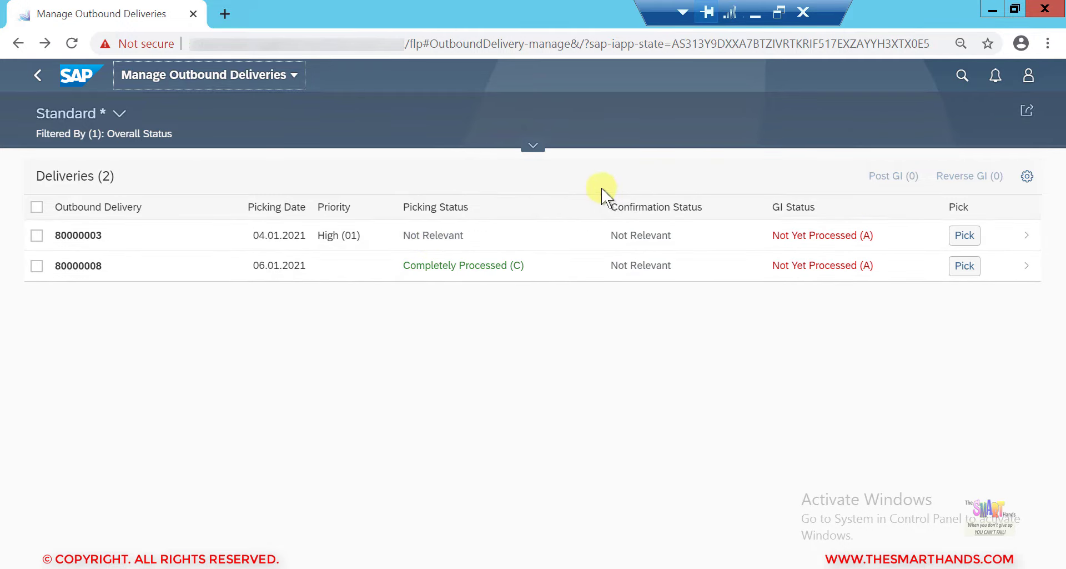
Post goods issue for the delivery with picking date 06.01.2021, using goods issue date 06.01.2021.
click(37, 269)
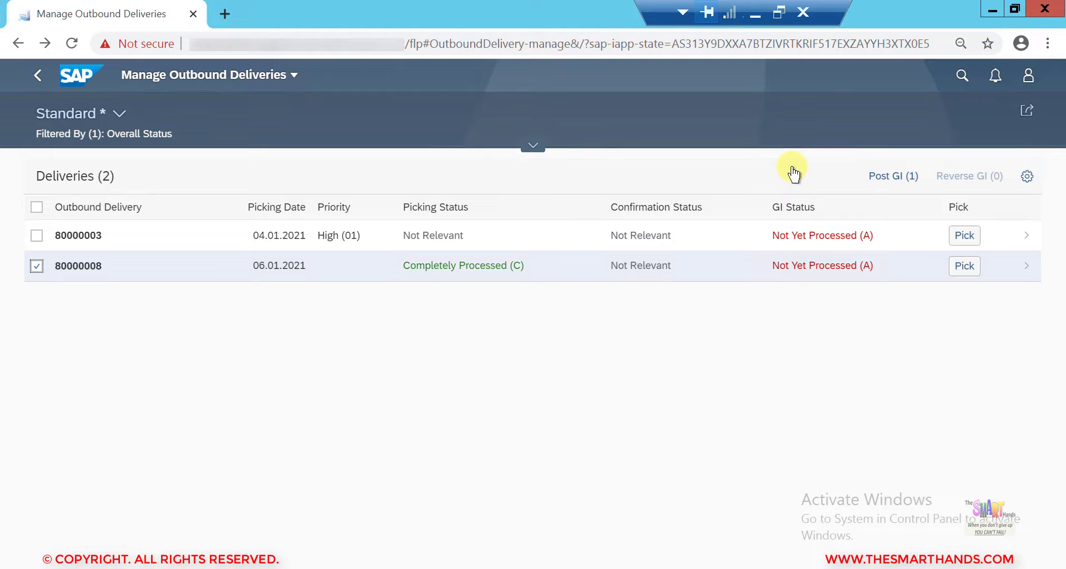
click(885, 177)
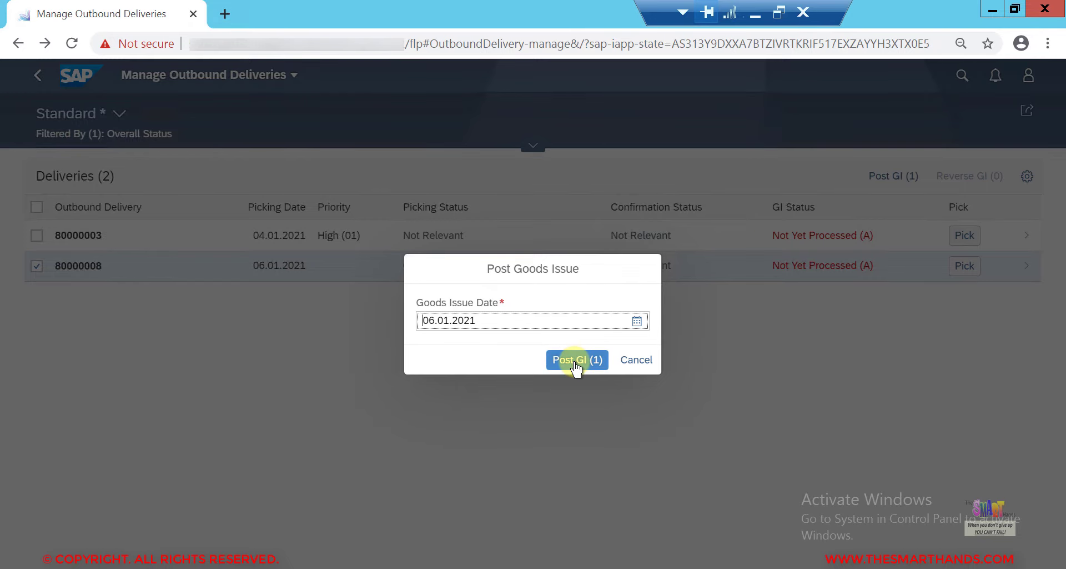
click(576, 361)
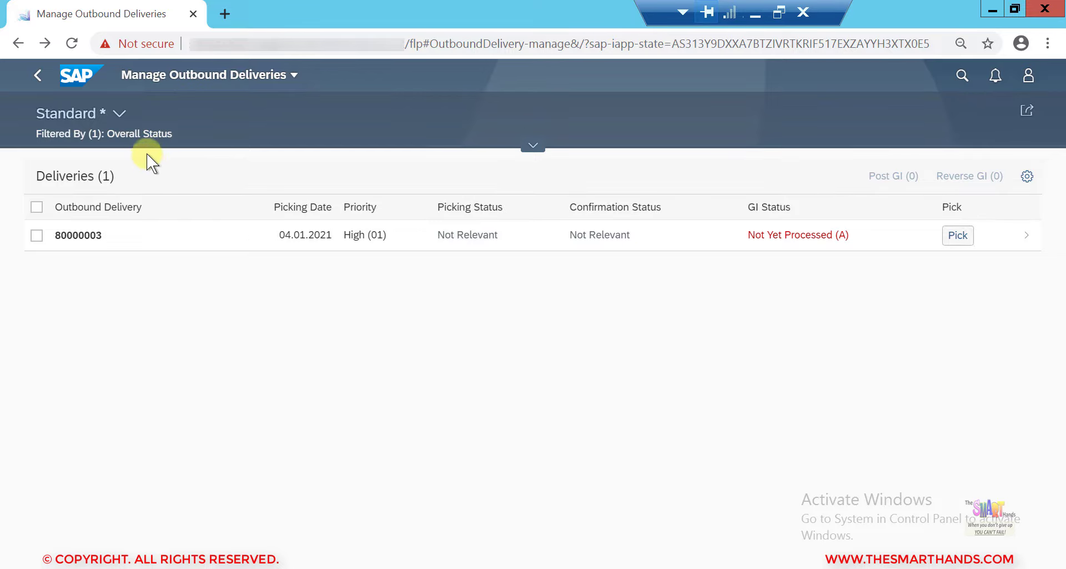
Reopen Manage Outbound Deliveries and list deliveries with Overall Status set to All to check the delivery's GI status.
click(40, 78)
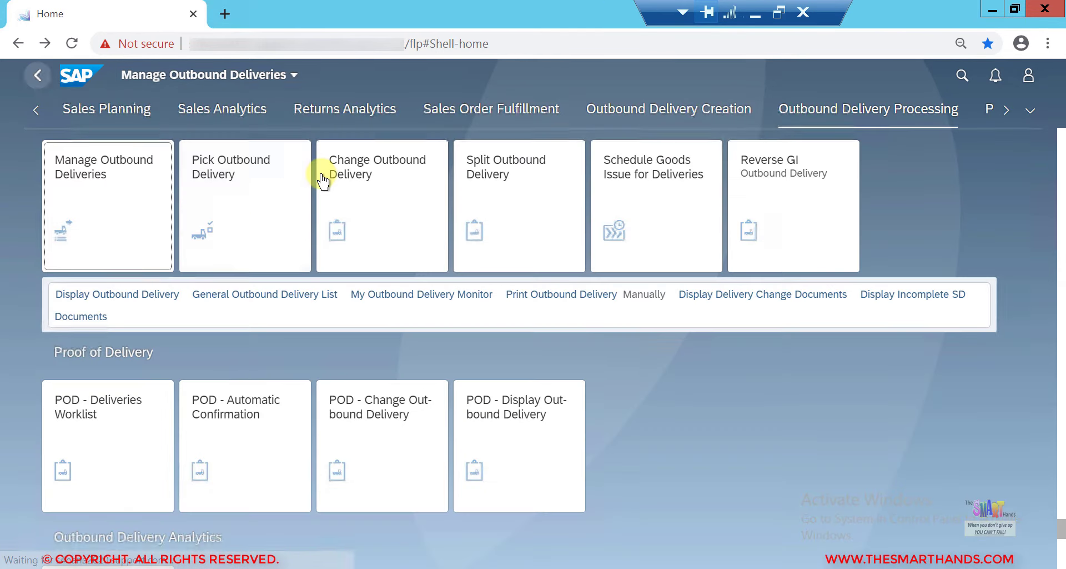
click(110, 182)
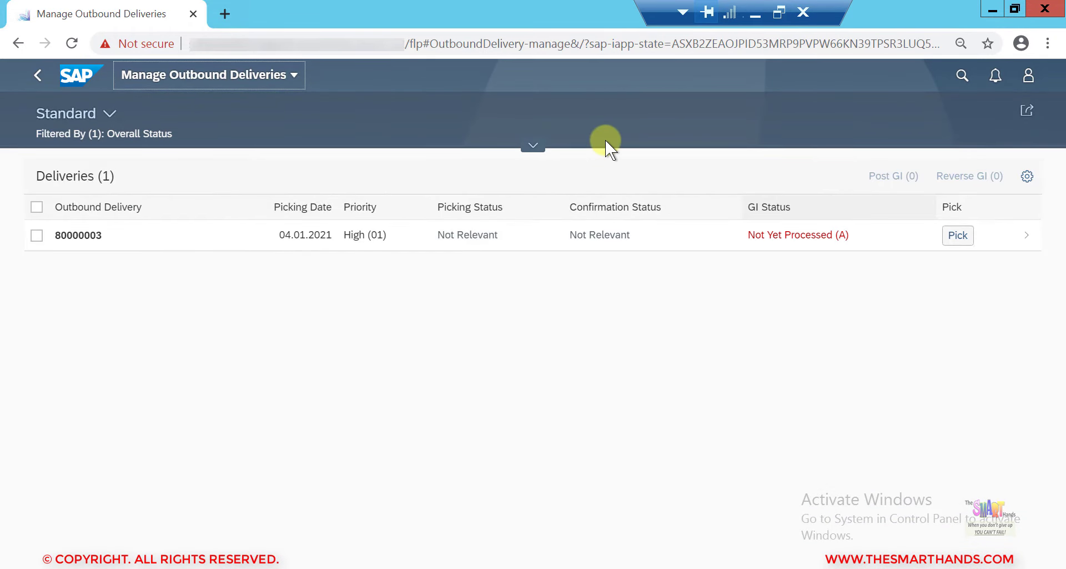
click(535, 145)
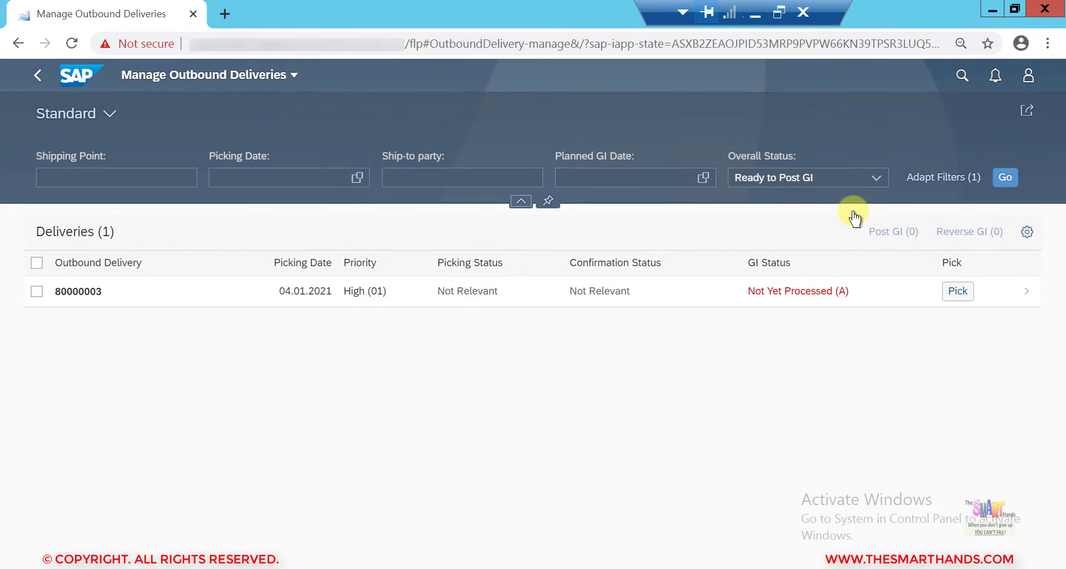
click(875, 177)
click(805, 317)
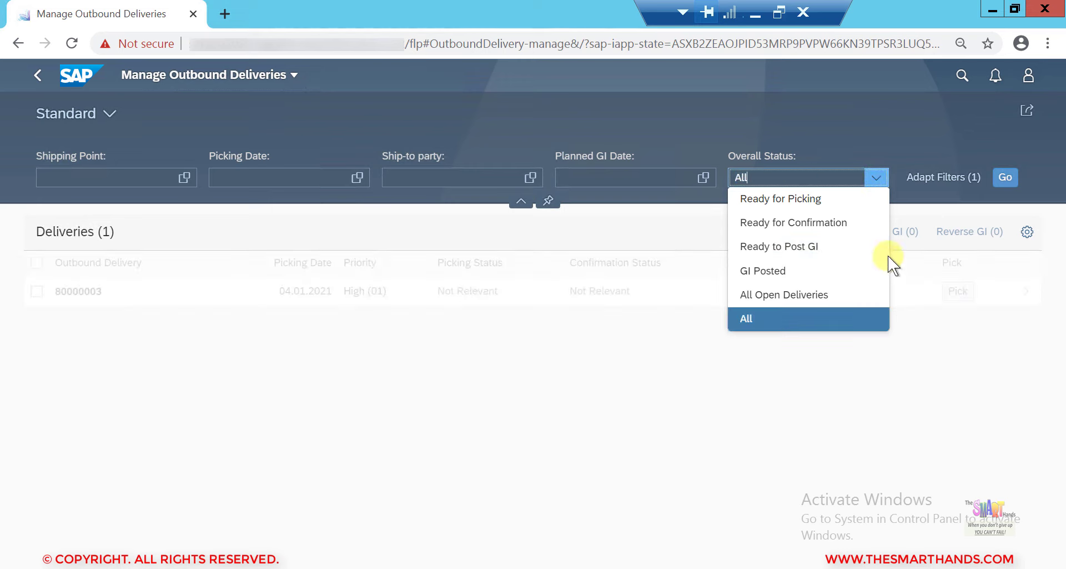
click(1003, 179)
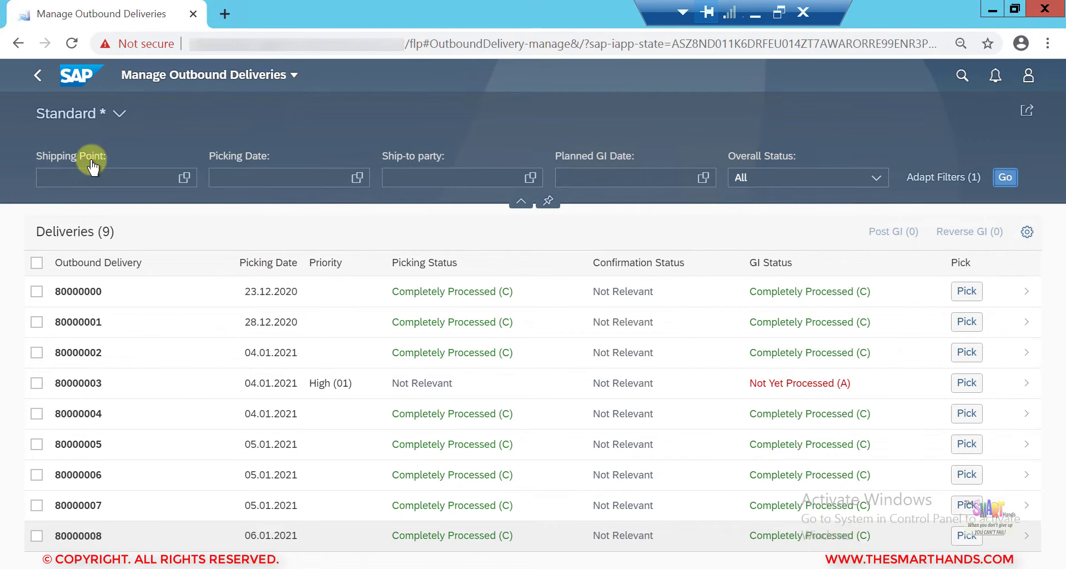
click(35, 82)
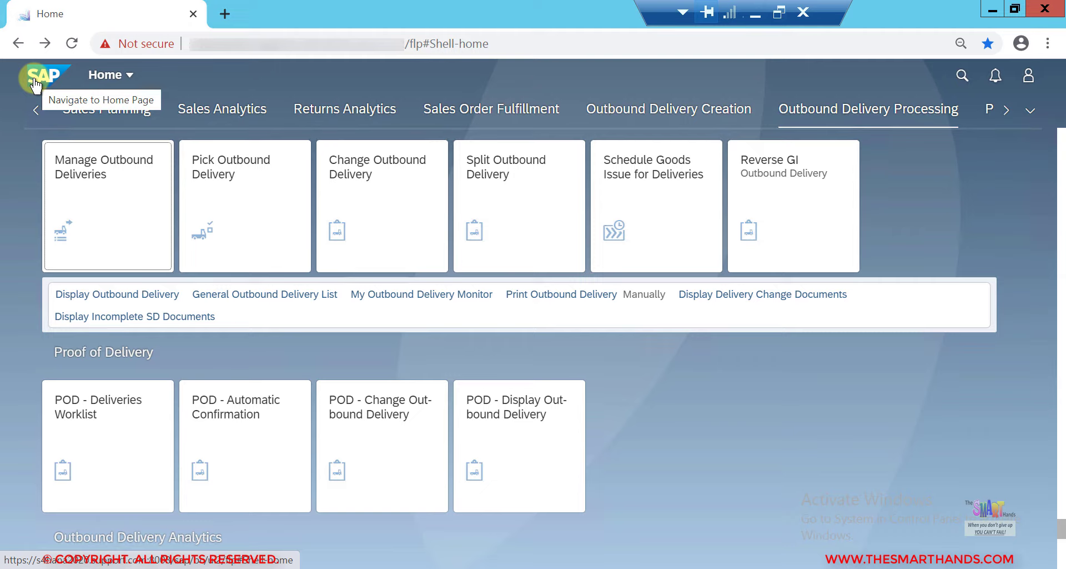
Open Create Billing Documents with the billing due list from the Billing Documents group on the home page.
click(1030, 114)
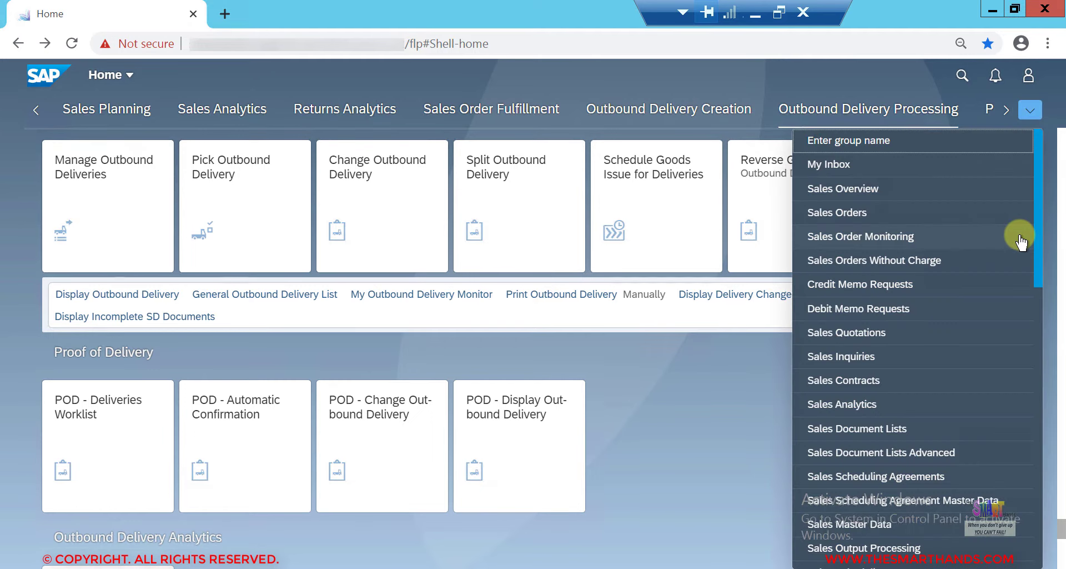
scroll(1040, 536, down, 3)
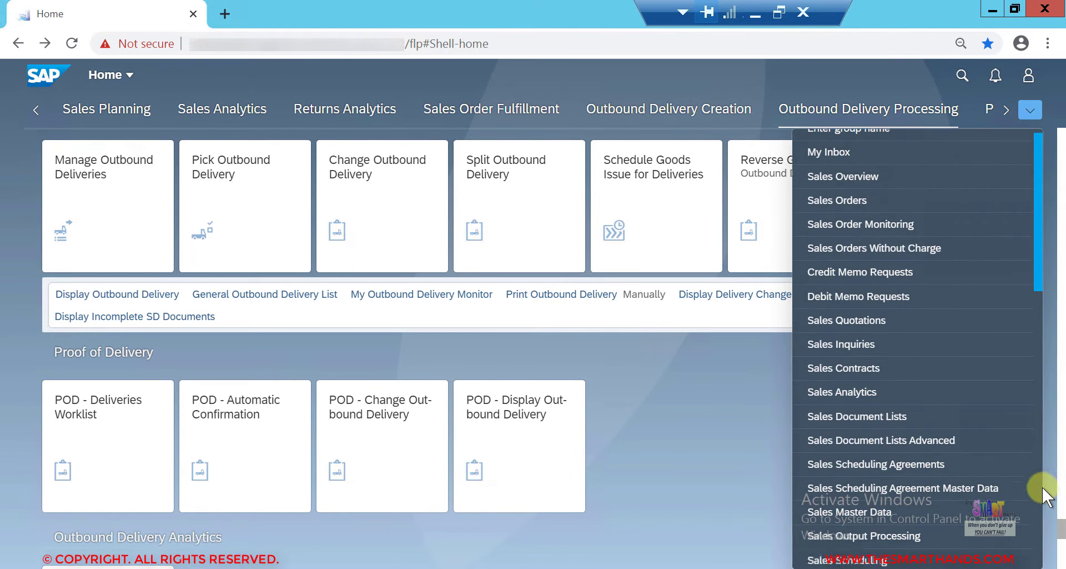
scroll(1044, 544, down, 5)
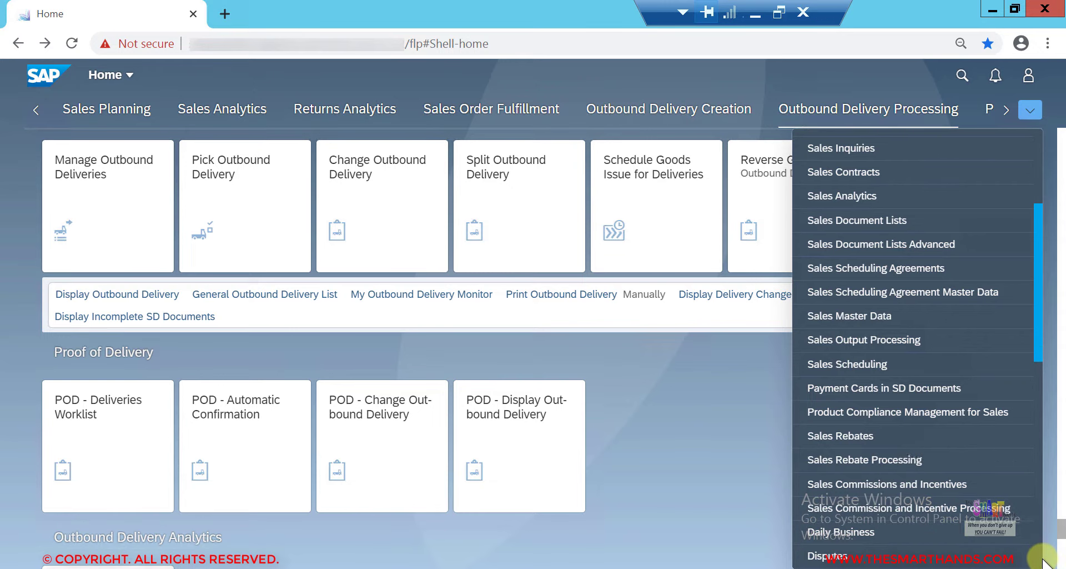
scroll(1041, 565, down, 10)
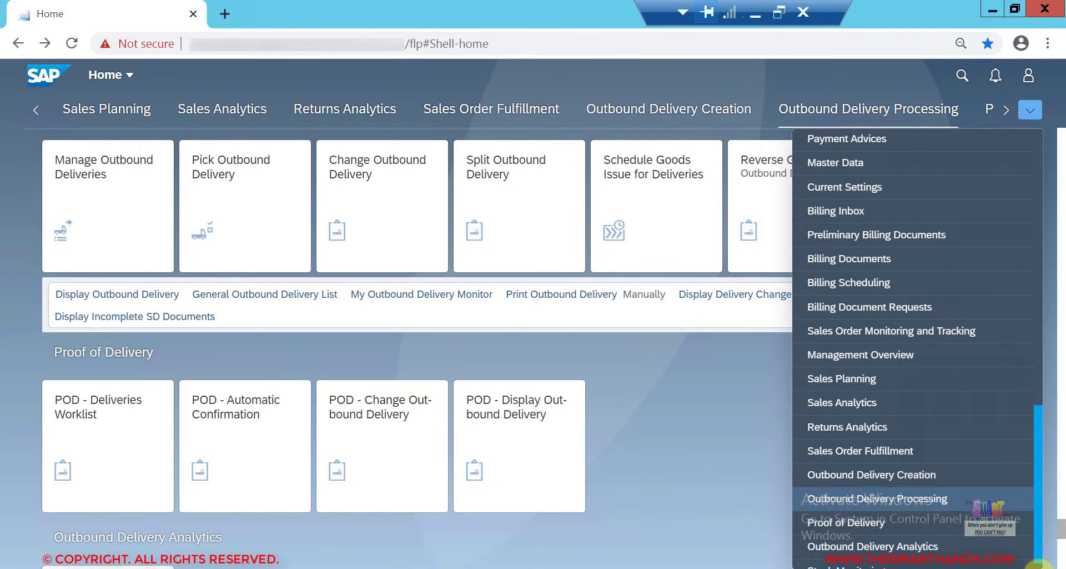
scroll(1040, 564, down, 1)
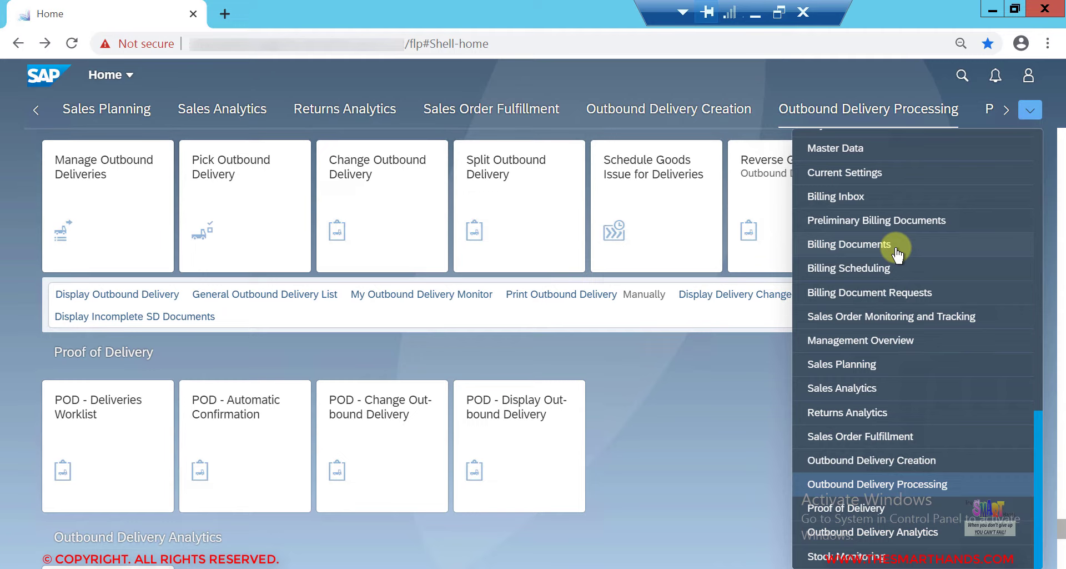
click(864, 249)
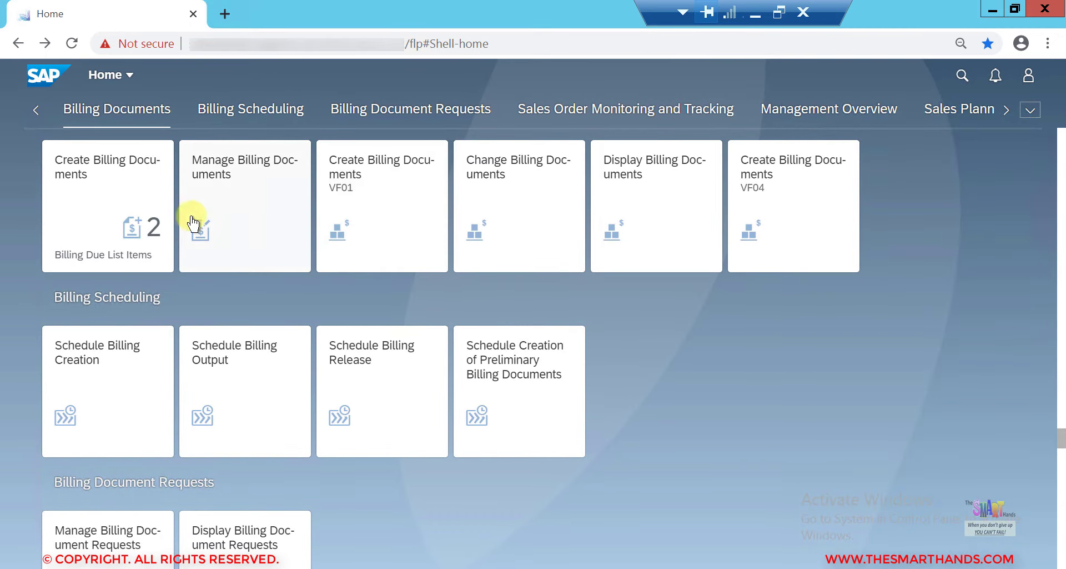
click(100, 186)
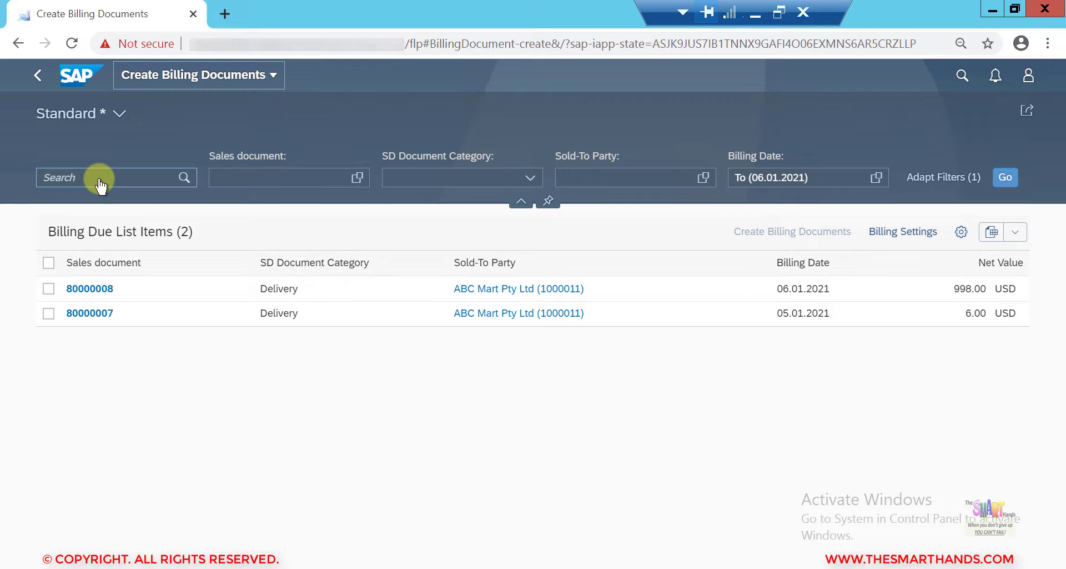
Create the invoice for the ABC Mart delivery with billing date 06.01.2021, review its details, and save it.
click(49, 292)
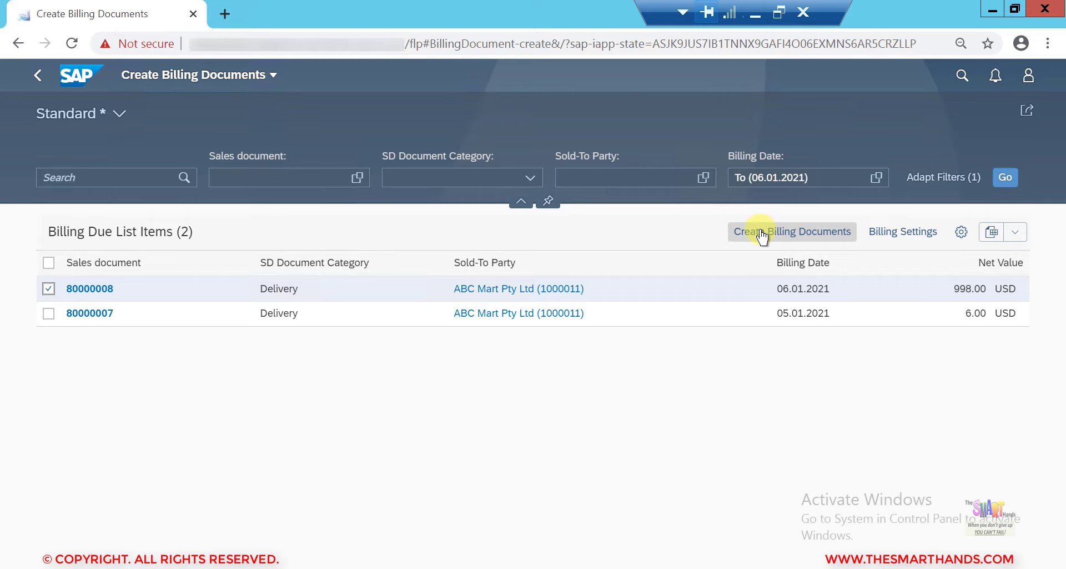
click(762, 234)
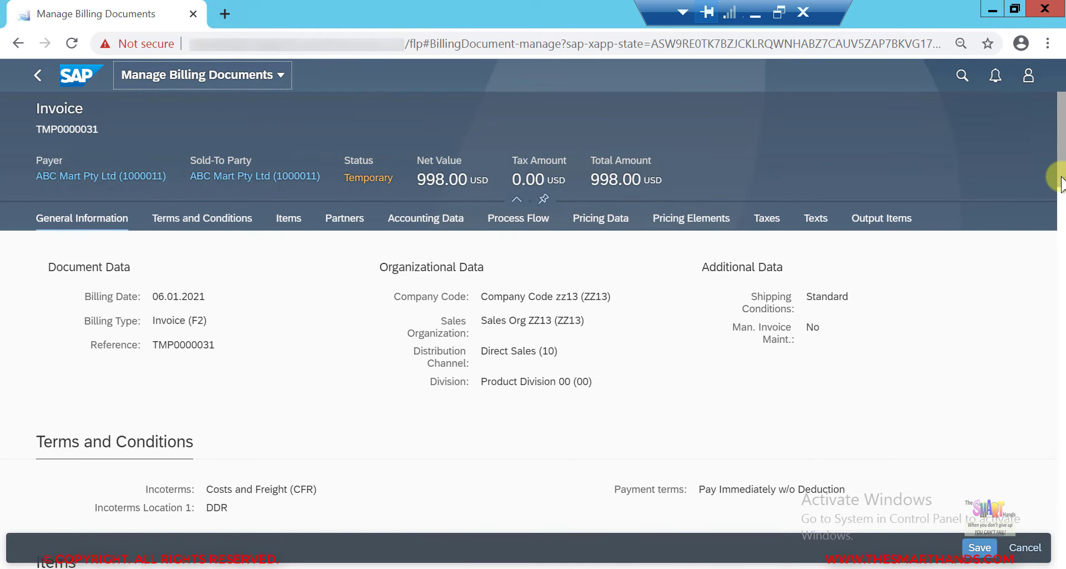
scroll(1061, 188, down, 3)
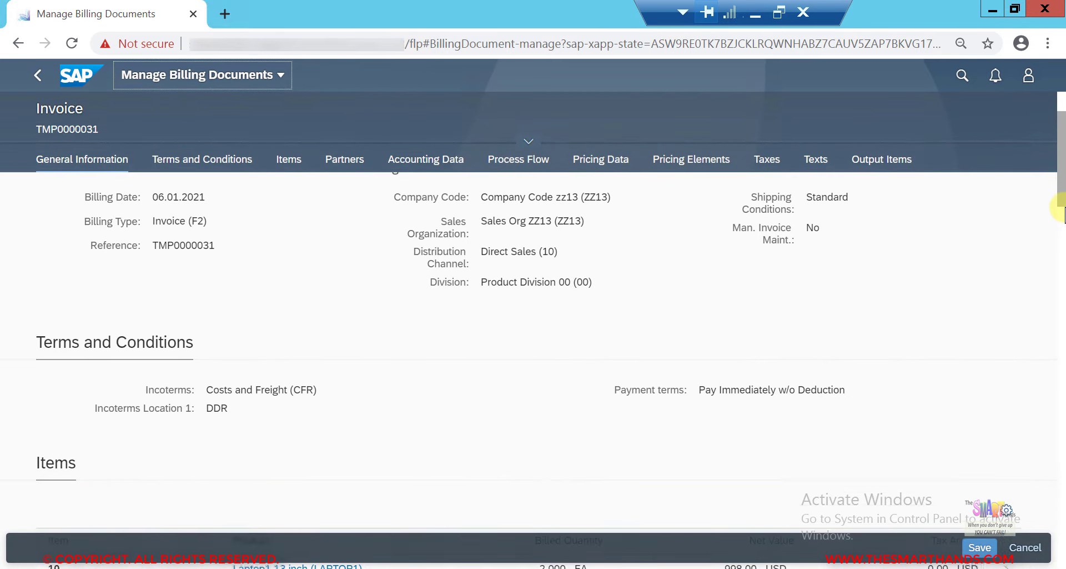
drag(1061, 207, 1061, 262)
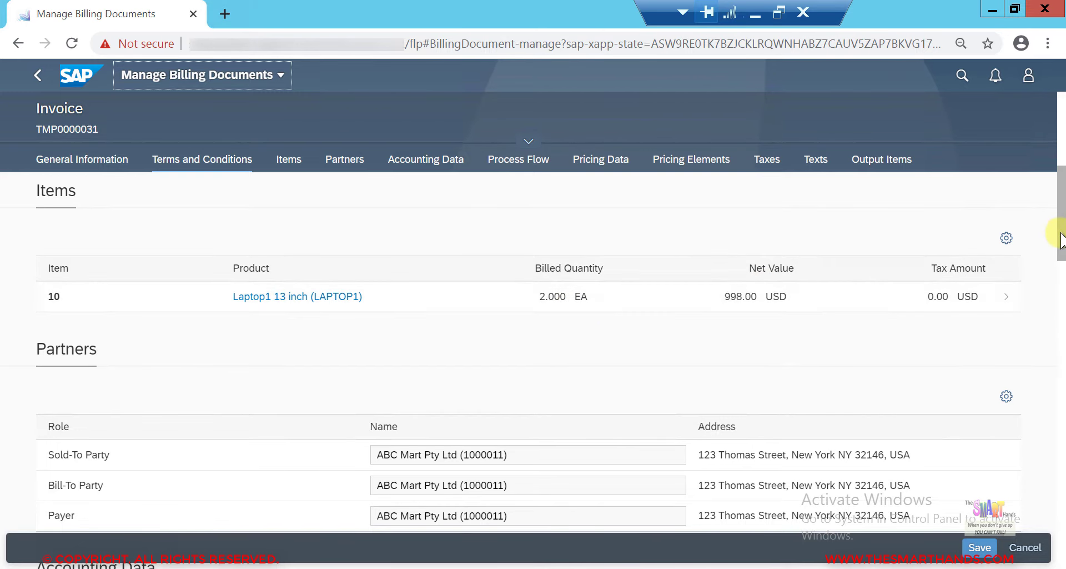
drag(1061, 239, 1055, 131)
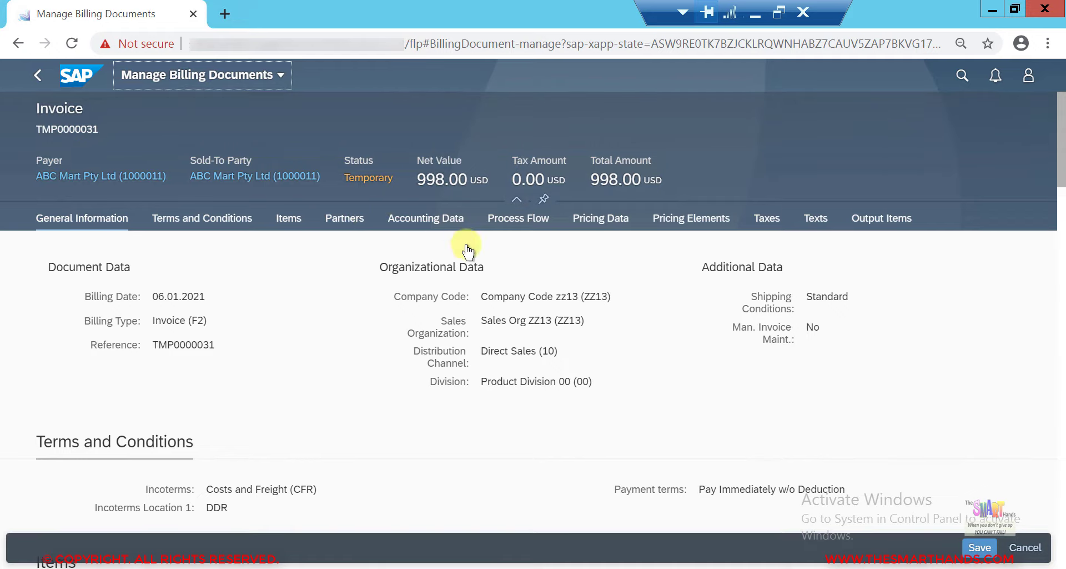
click(979, 547)
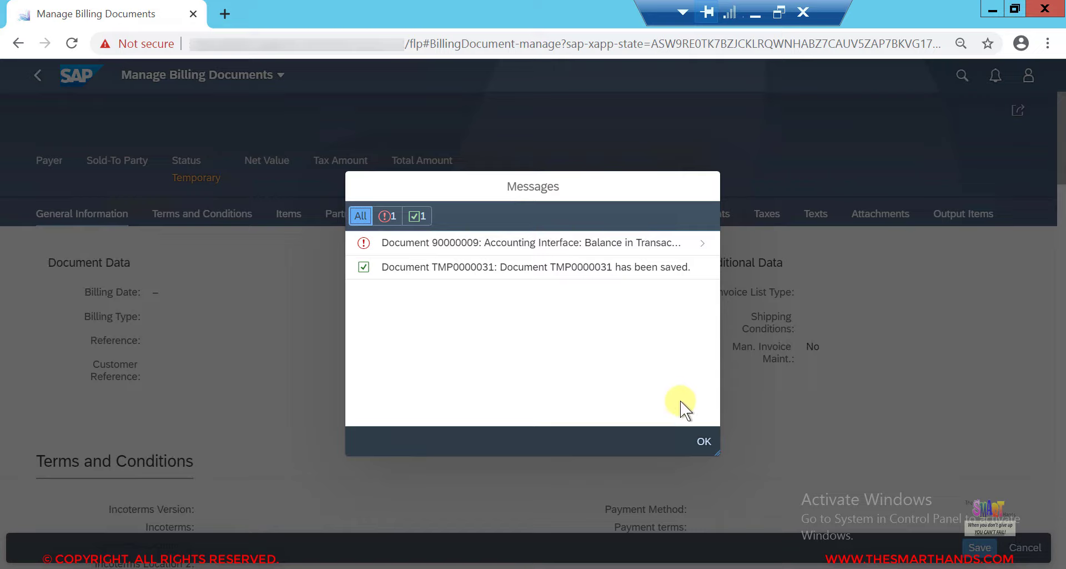
Read the details of the error message for the saved invoice and close the messages.
click(589, 248)
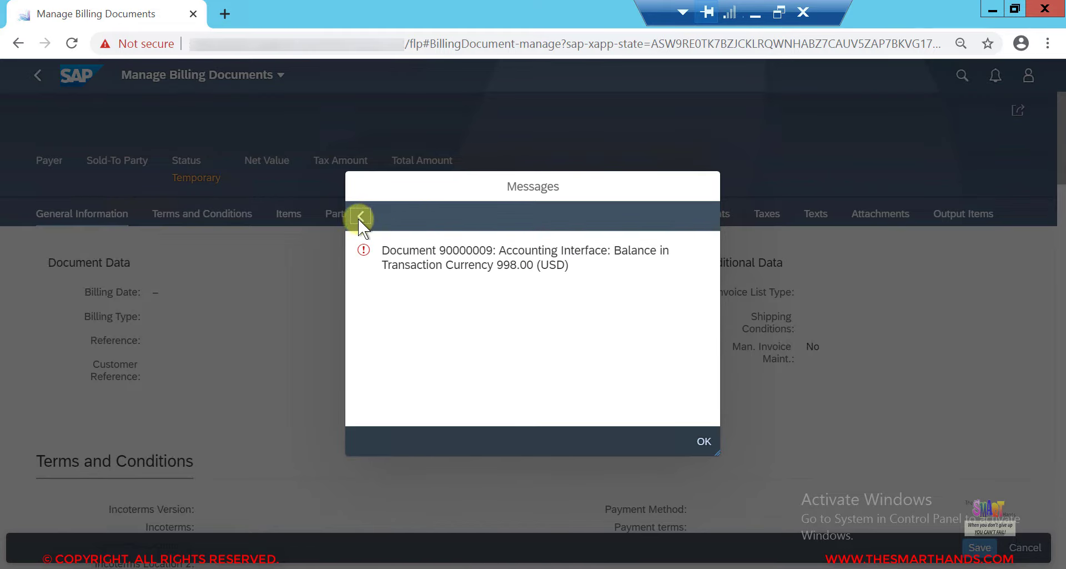
click(361, 216)
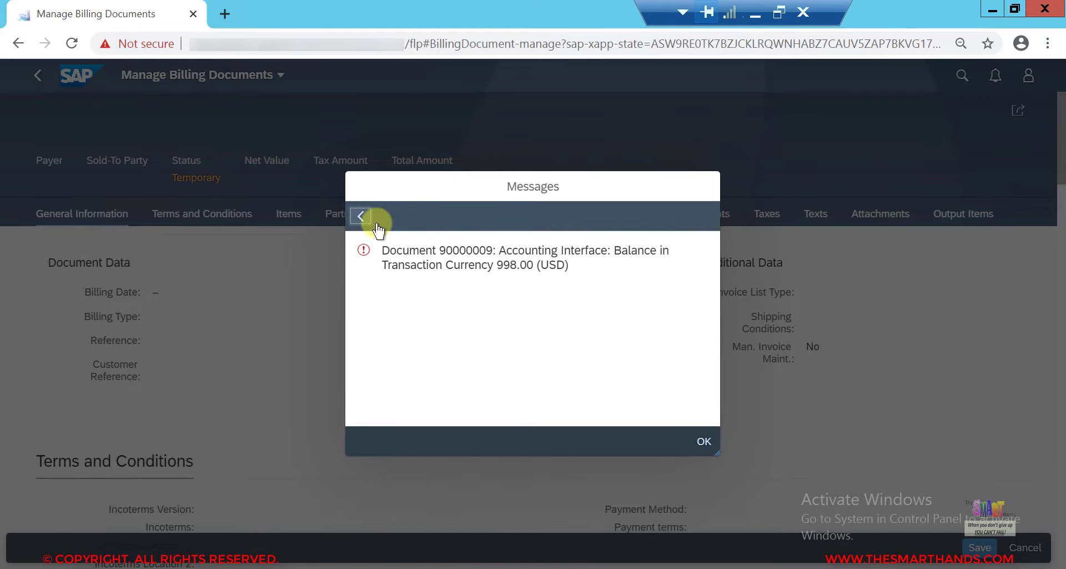
click(704, 442)
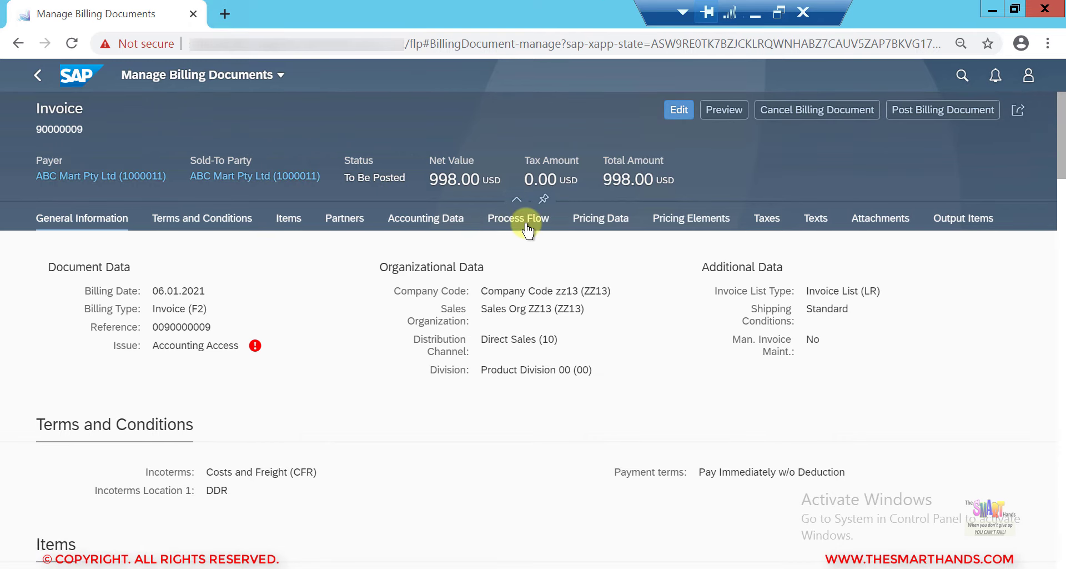
Examine the invoice's process flow, open its linked standard order, and return to Create Billing Documents.
click(508, 222)
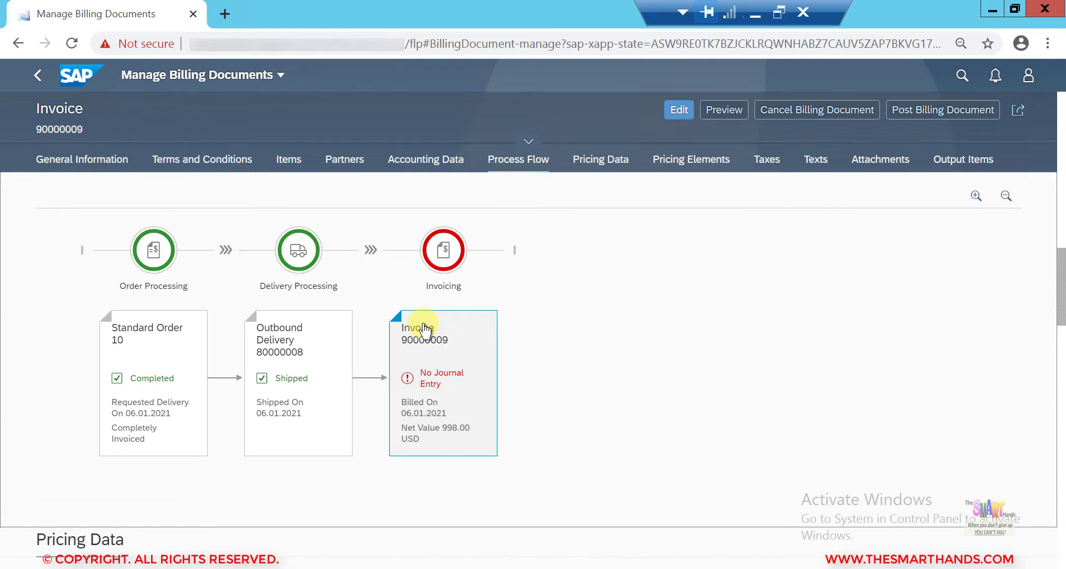
click(152, 329)
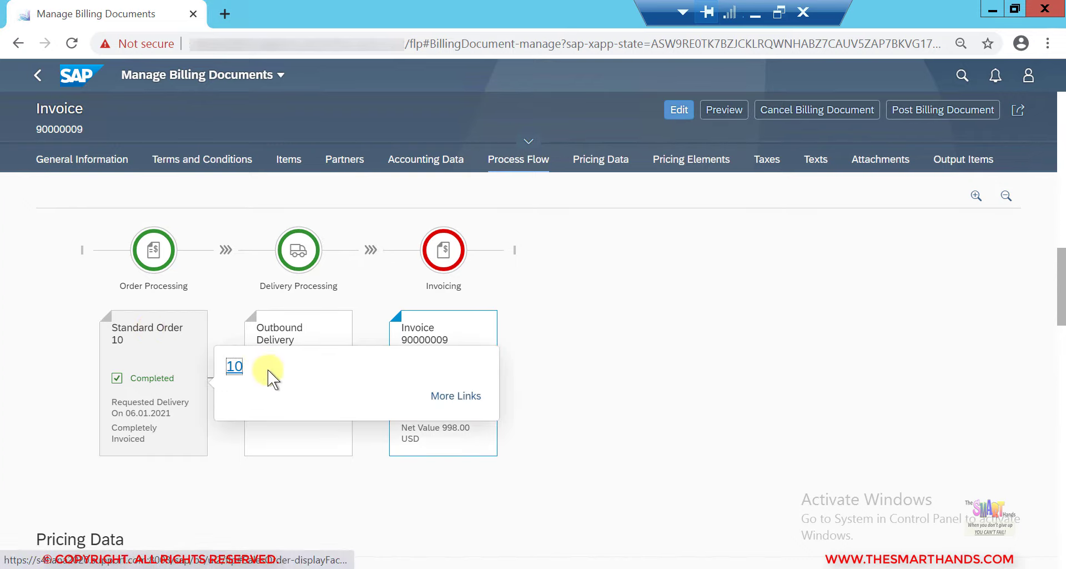
click(234, 367)
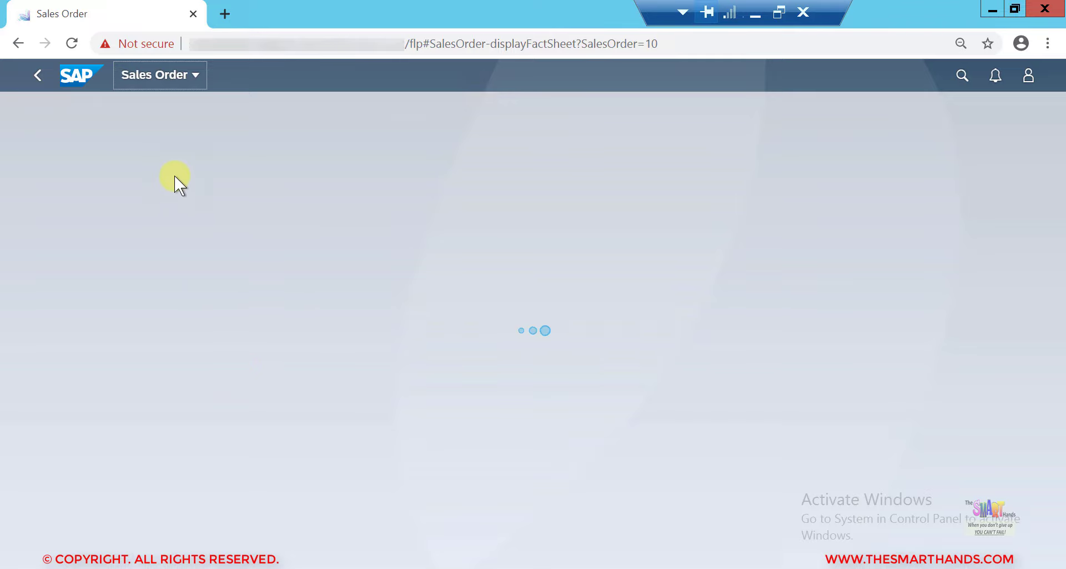
click(40, 78)
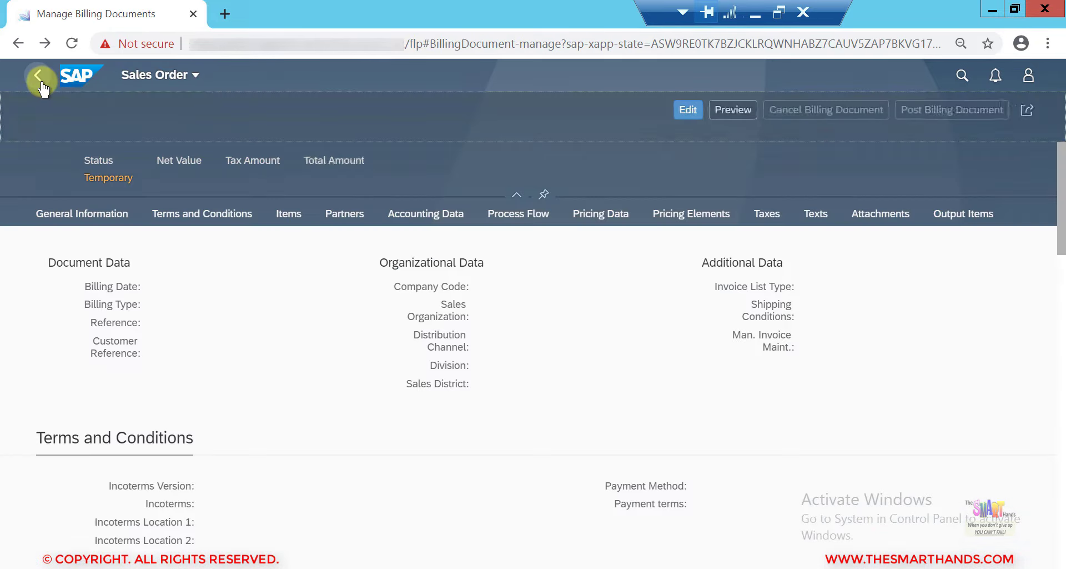
click(39, 76)
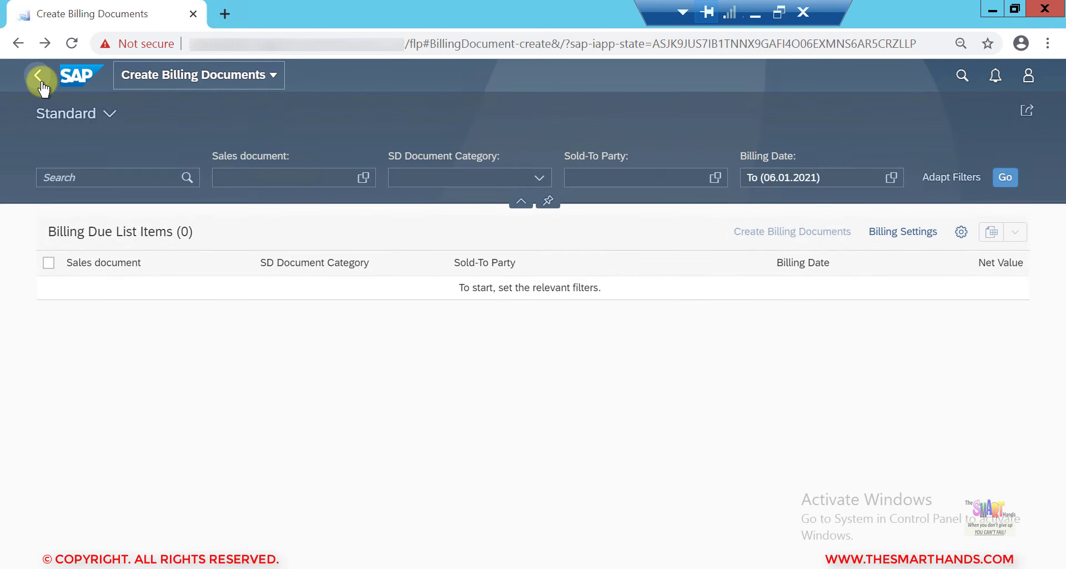
Return to the home page and open Manage Sales Orders from the Sales Orders group.
click(40, 78)
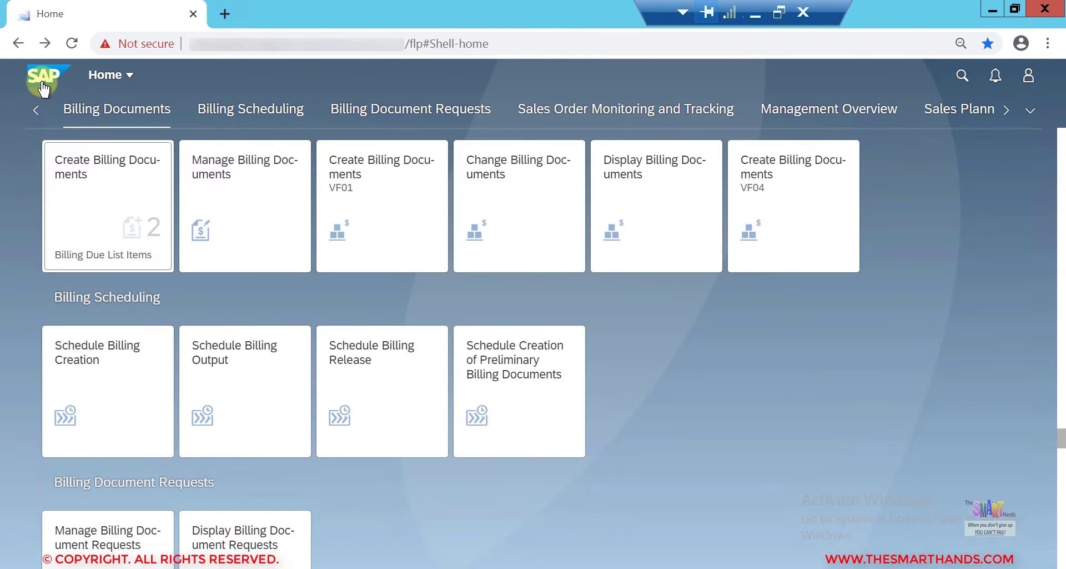
click(1031, 114)
click(1032, 114)
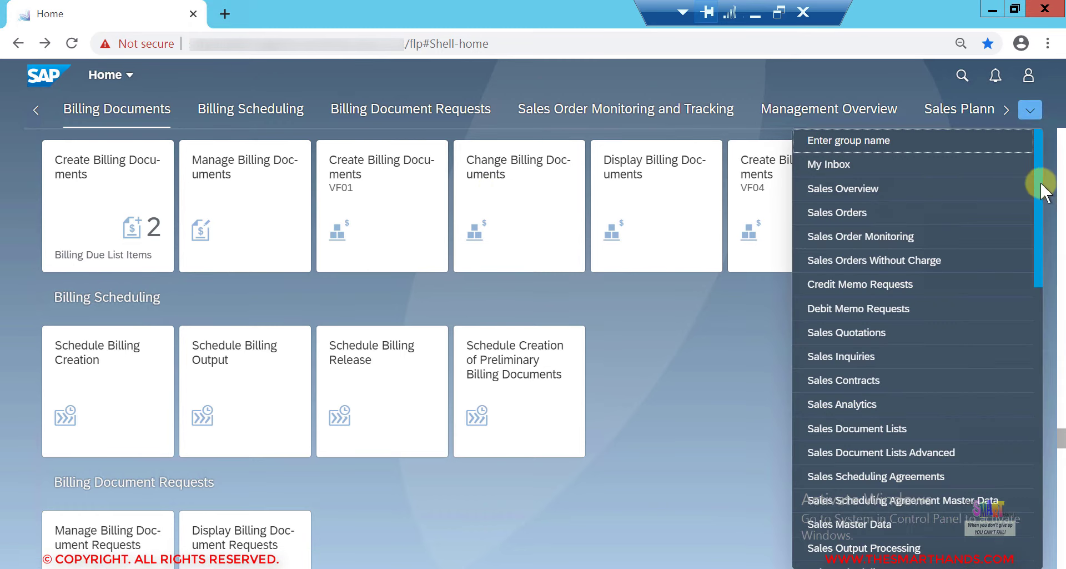
click(874, 221)
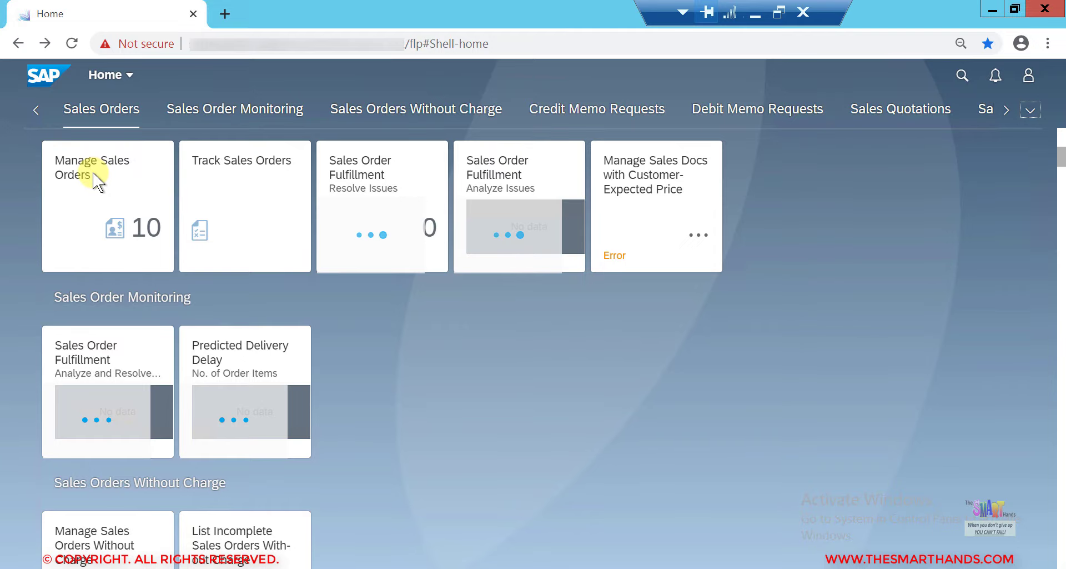
click(93, 176)
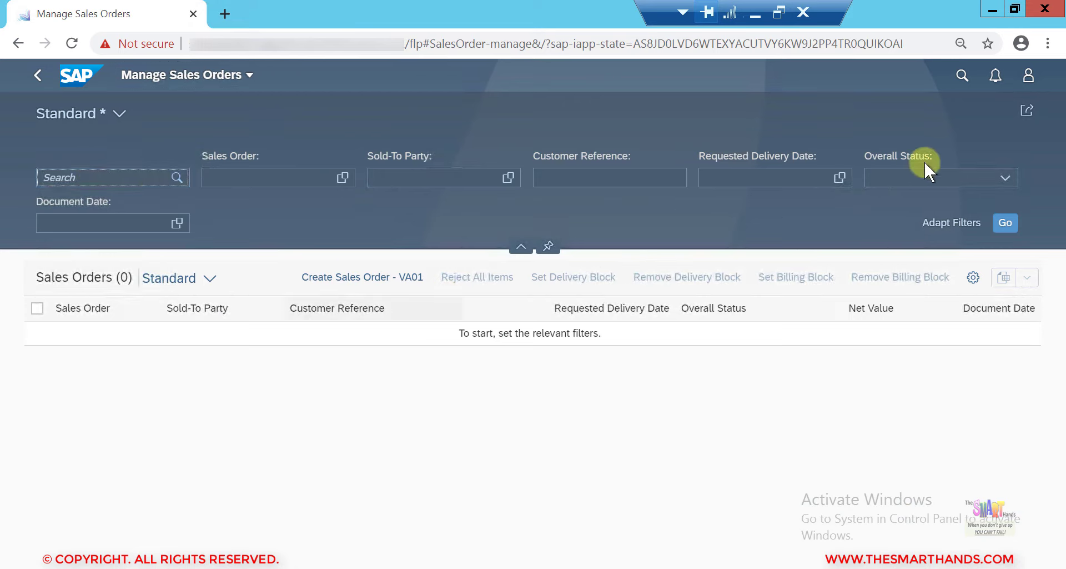
List all sales orders, open the ABC Mart order dated 06.01.2021, and display its document flow.
click(1007, 233)
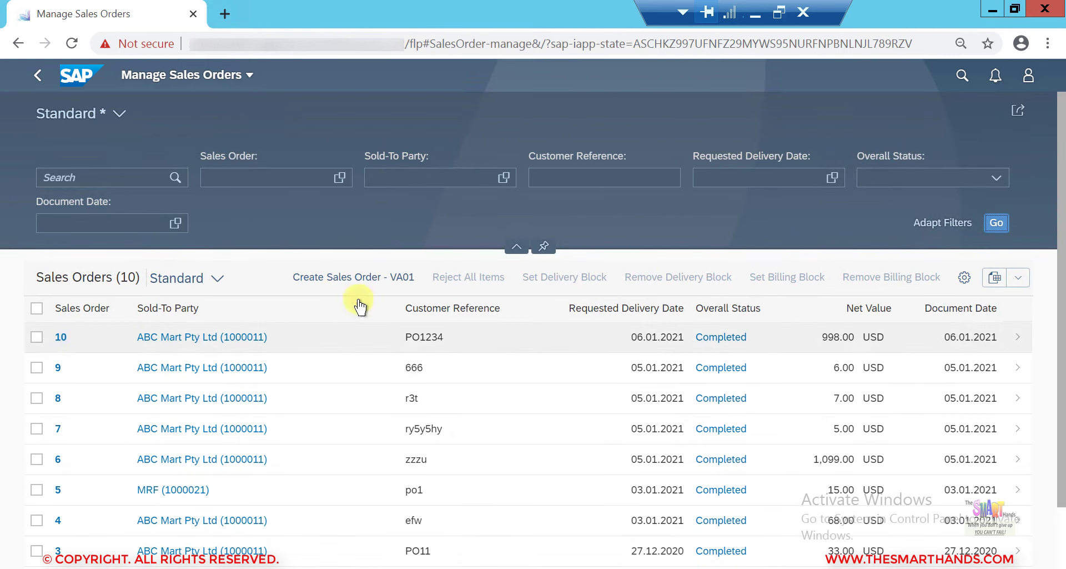
click(991, 337)
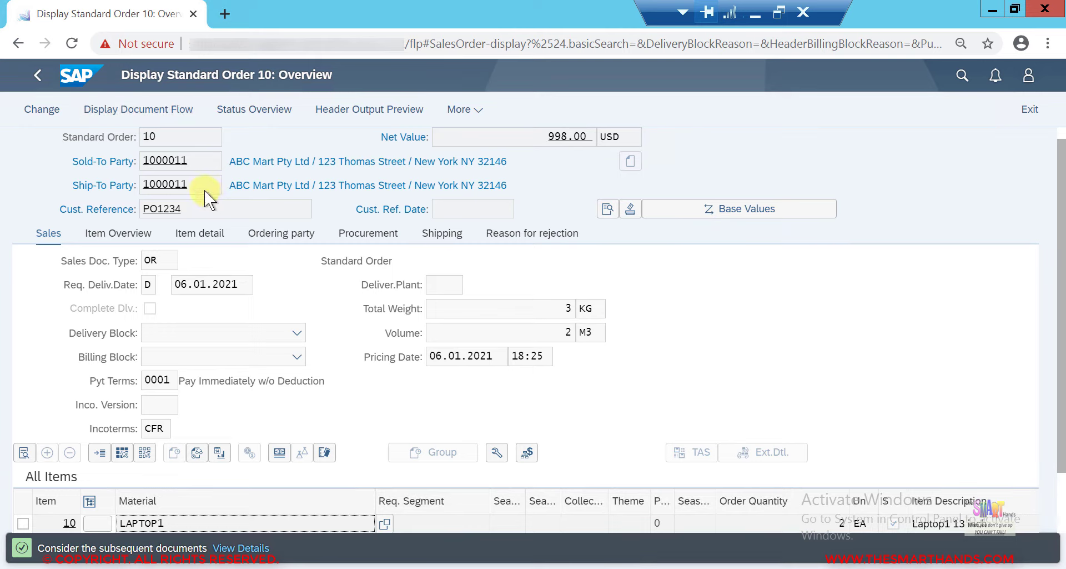
click(141, 117)
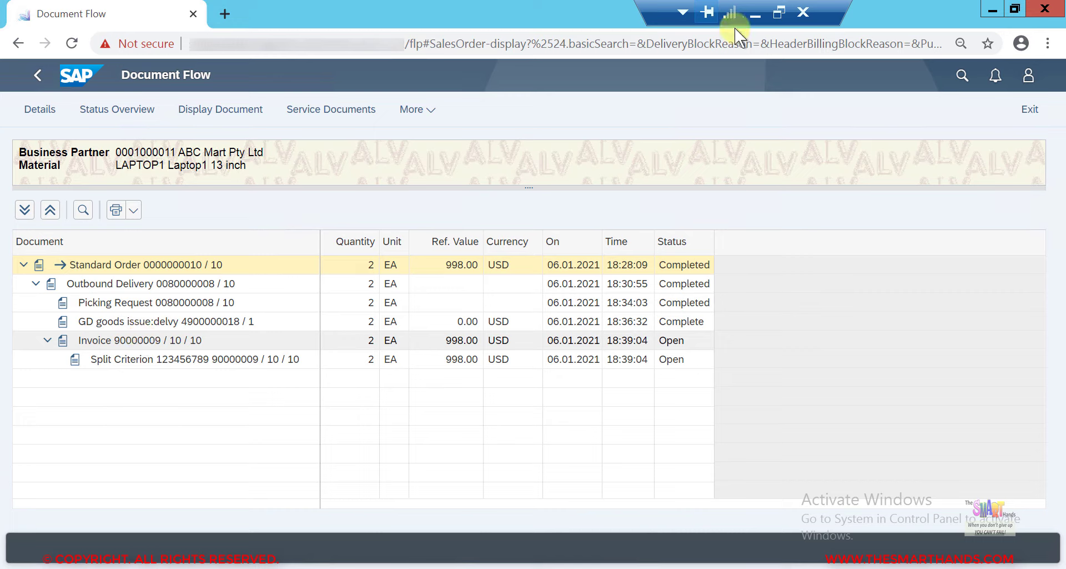
Switch to the PowerPoint presentation, start the slide show from the Sales Order Cycle Demo slide, and advance to the SAP SD interface slide.
click(755, 11)
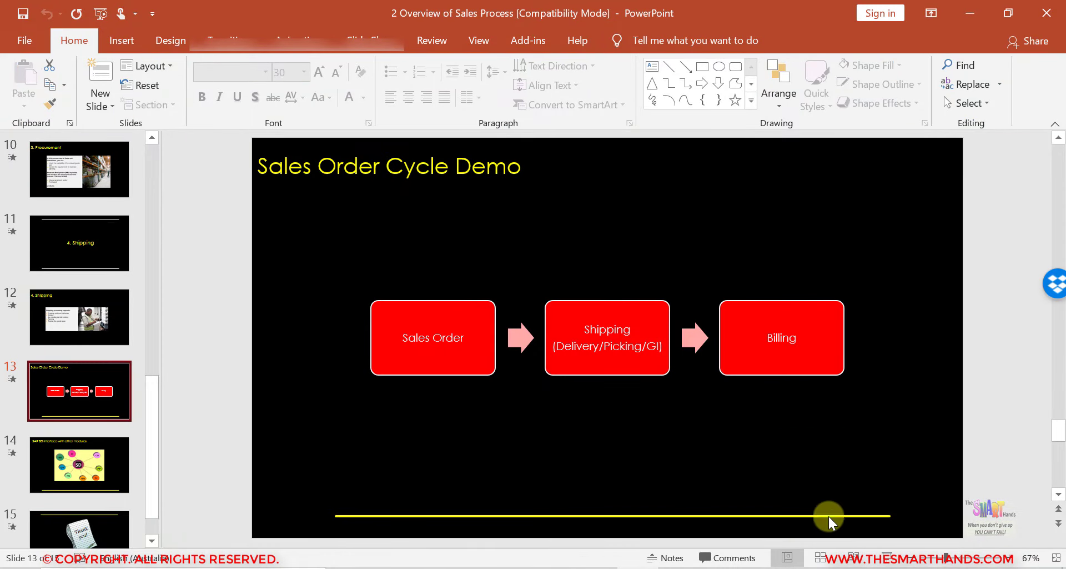
click(886, 558)
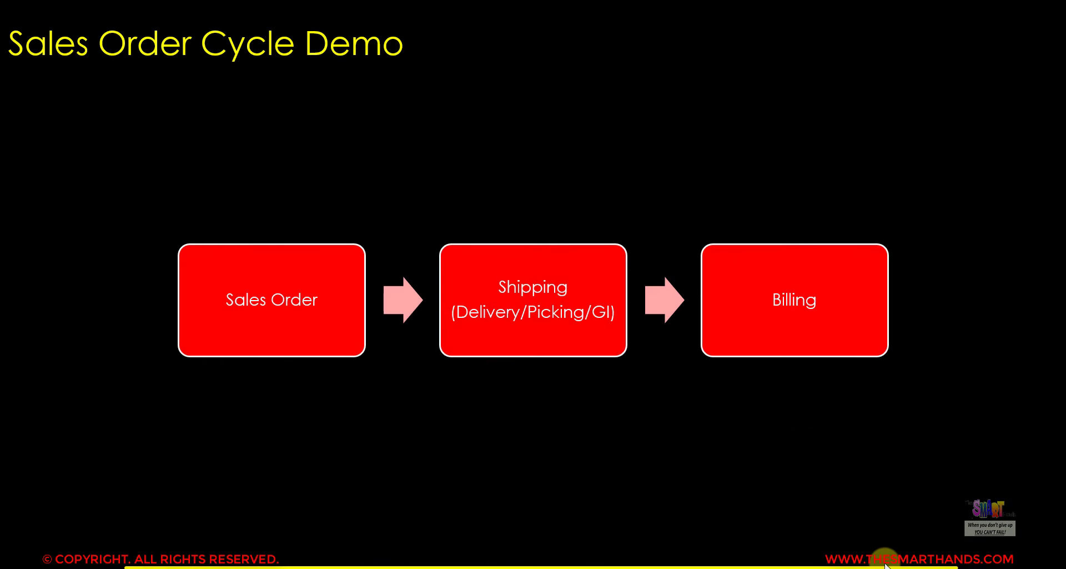
click(886, 564)
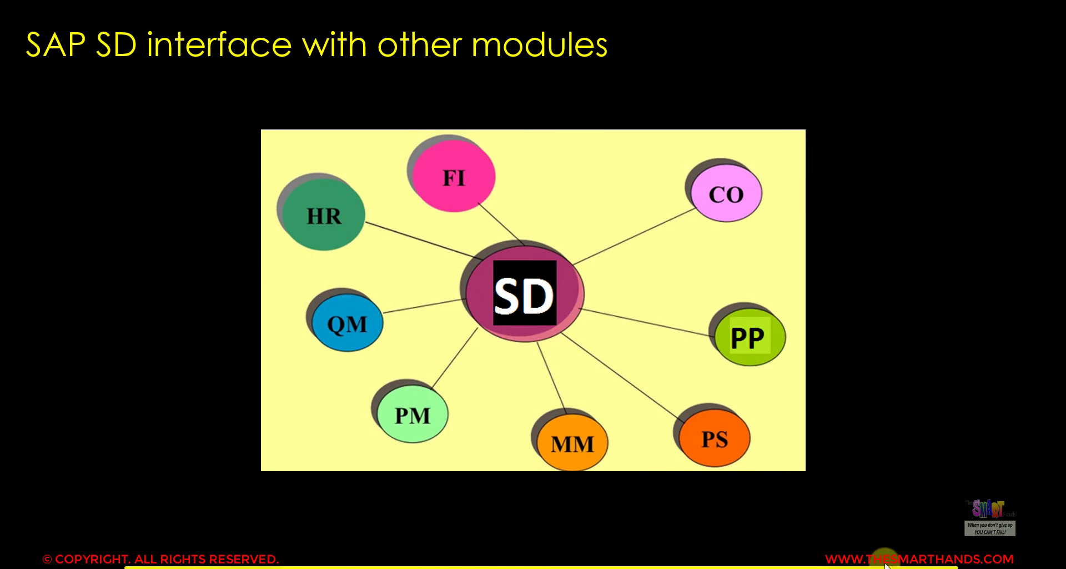